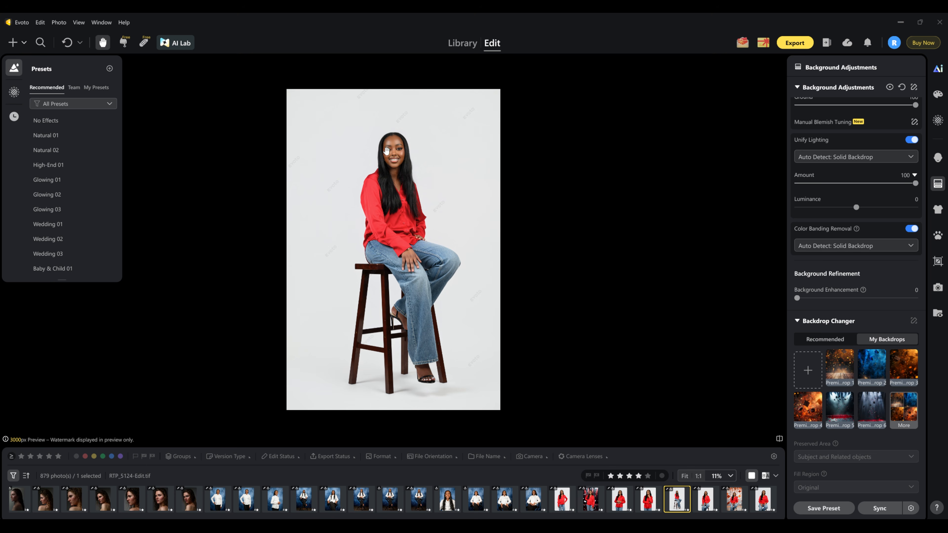
scroll(388, 153, up, 3)
scroll(397, 173, down, 3)
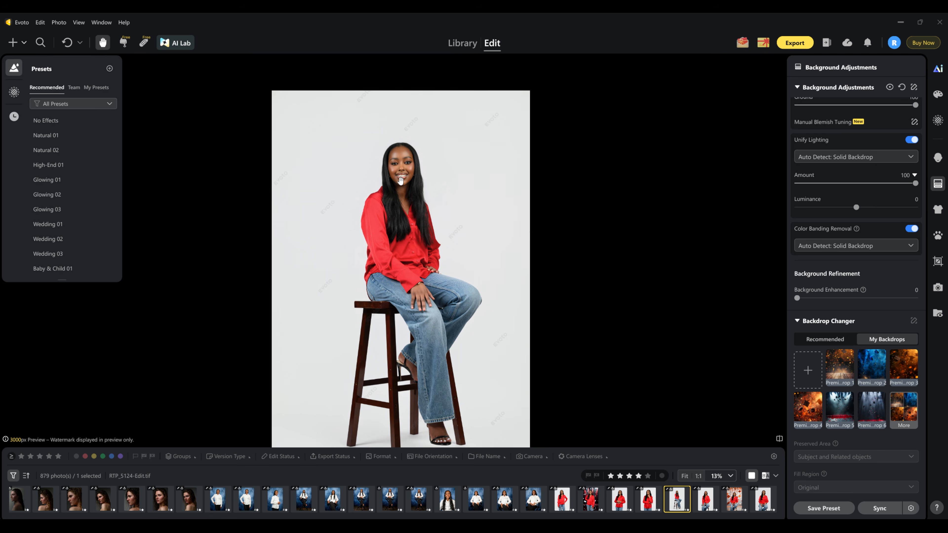
scroll(403, 186, down, 2)
scroll(405, 186, up, 1)
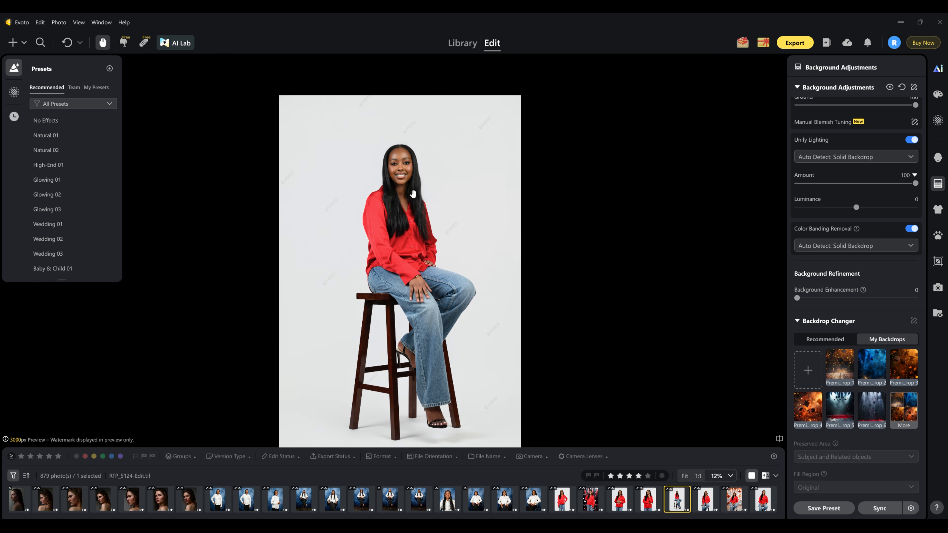
scroll(413, 194, down, 2)
scroll(414, 193, up, 1)
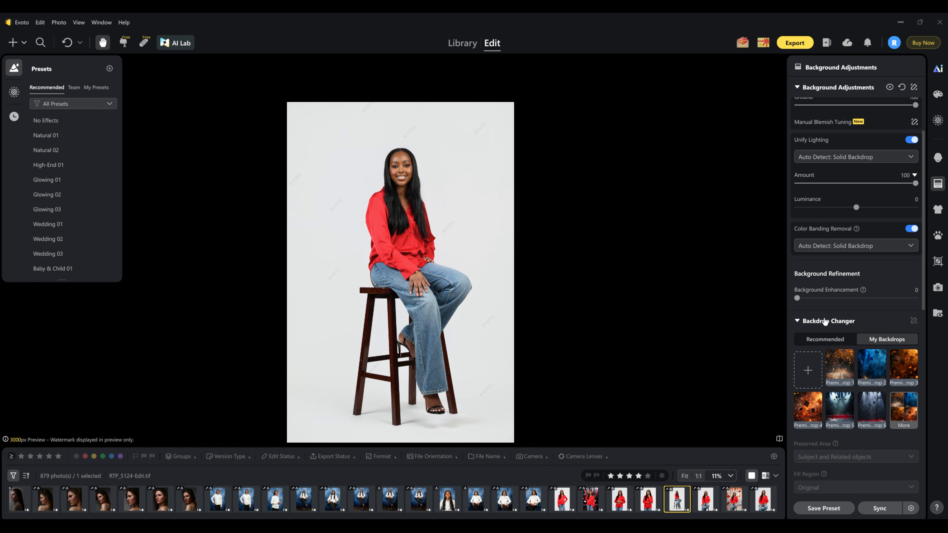
scroll(826, 323, down, 1)
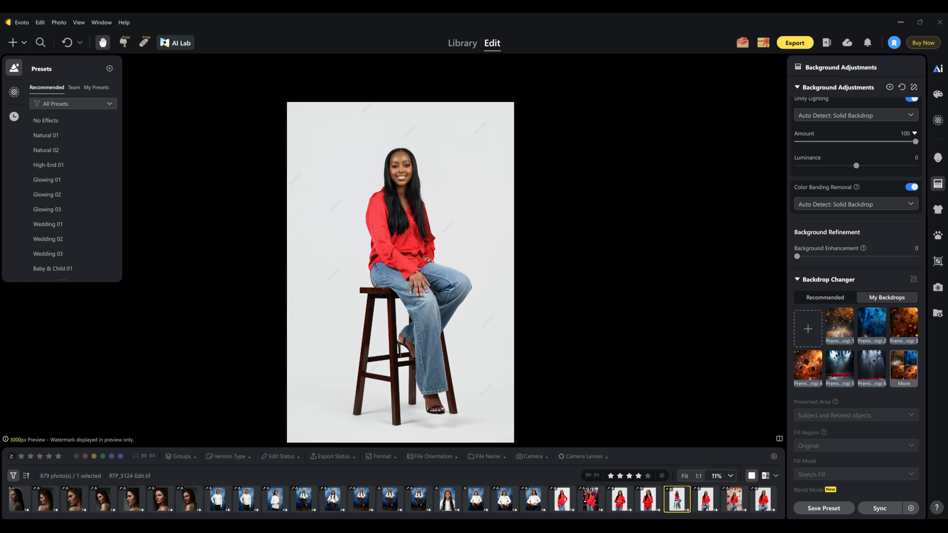
drag(772, 112, 656, 102)
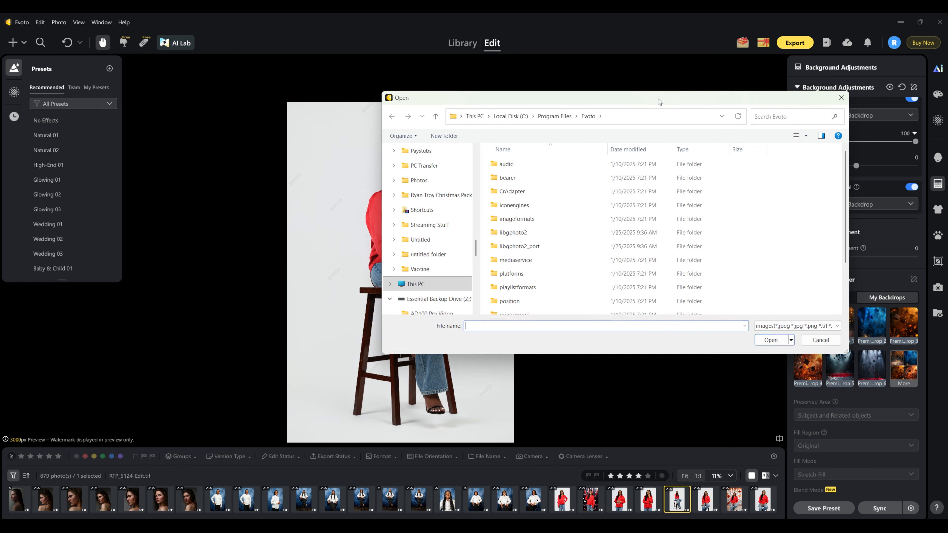
click(817, 340)
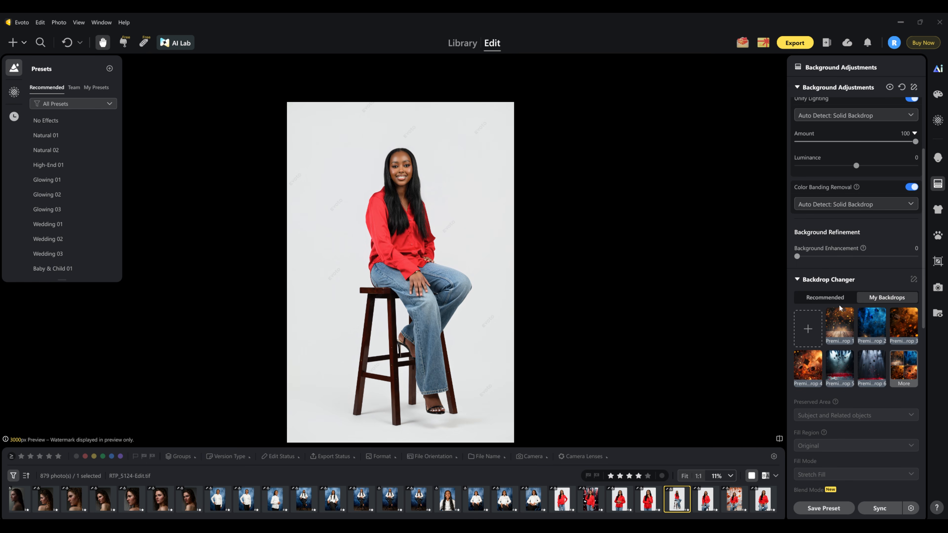
Apply personal backdrop number 51, the red doorway scene with graduation caps and confetti, to the seated portrait
click(904, 368)
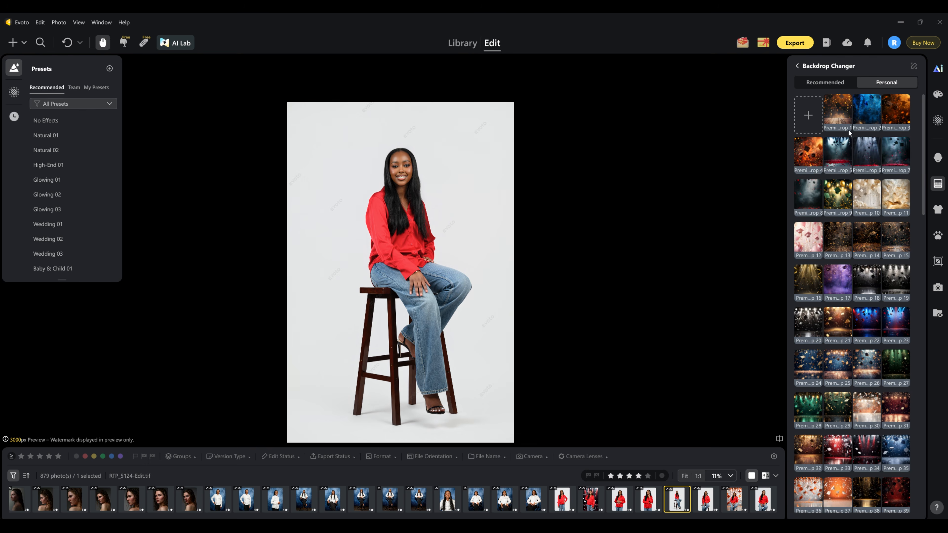
scroll(848, 131, down, 4)
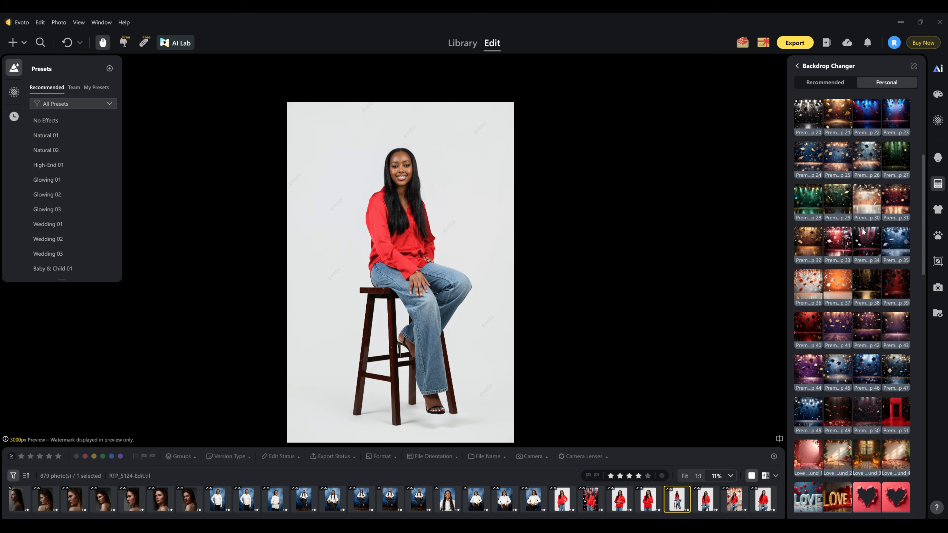
scroll(864, 231, down, 6)
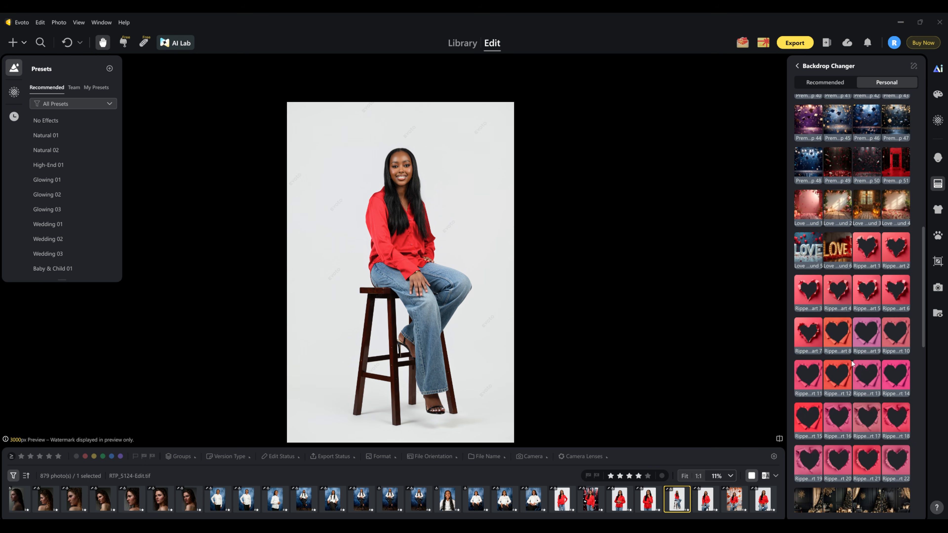
scroll(851, 344, down, 4)
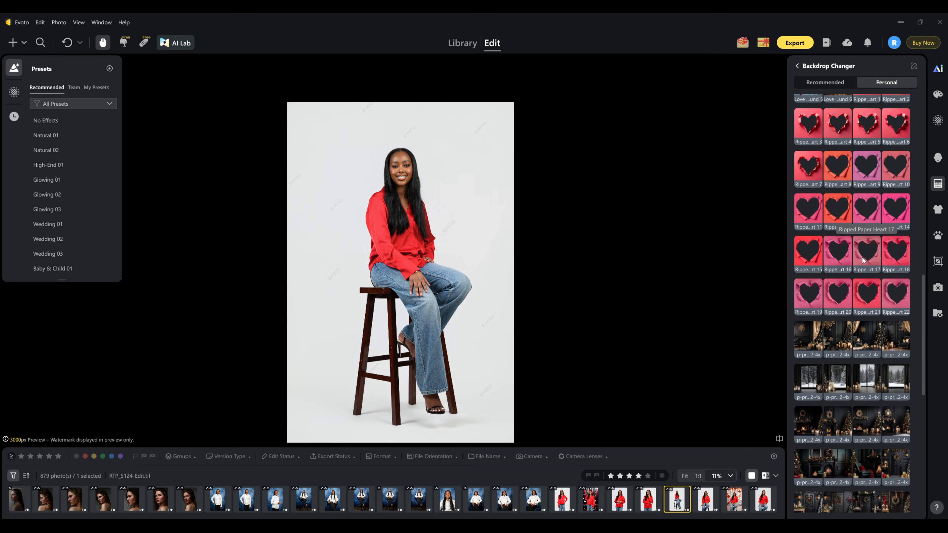
scroll(864, 259, up, 10)
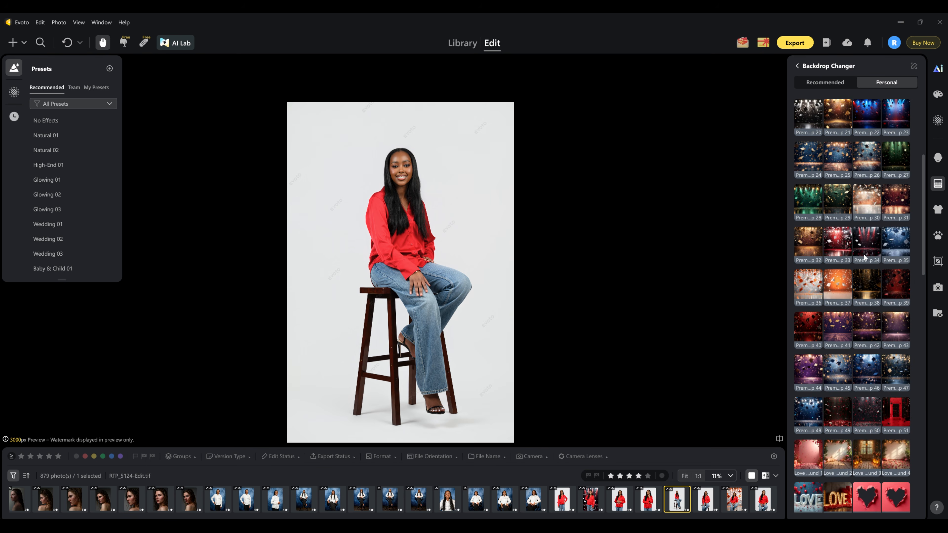
scroll(861, 220, up, 1)
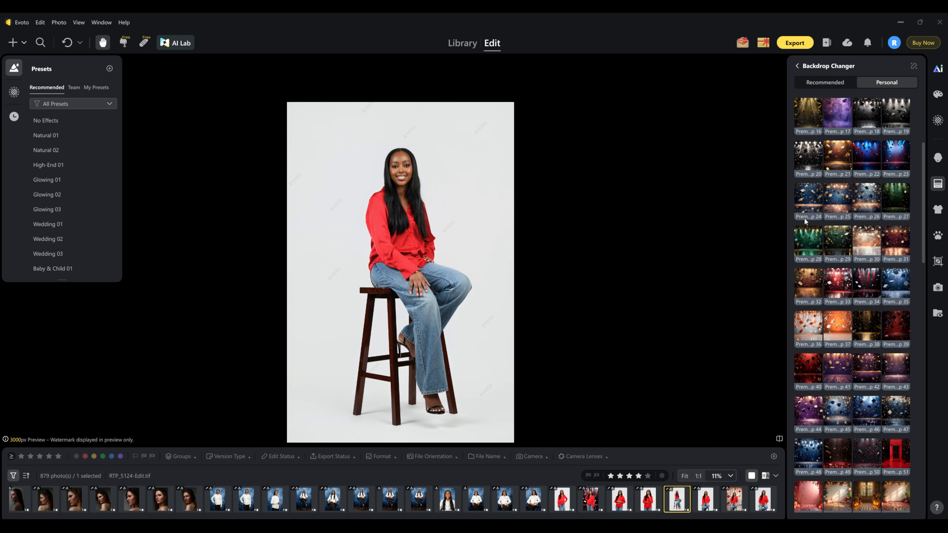
scroll(852, 199, up, 4)
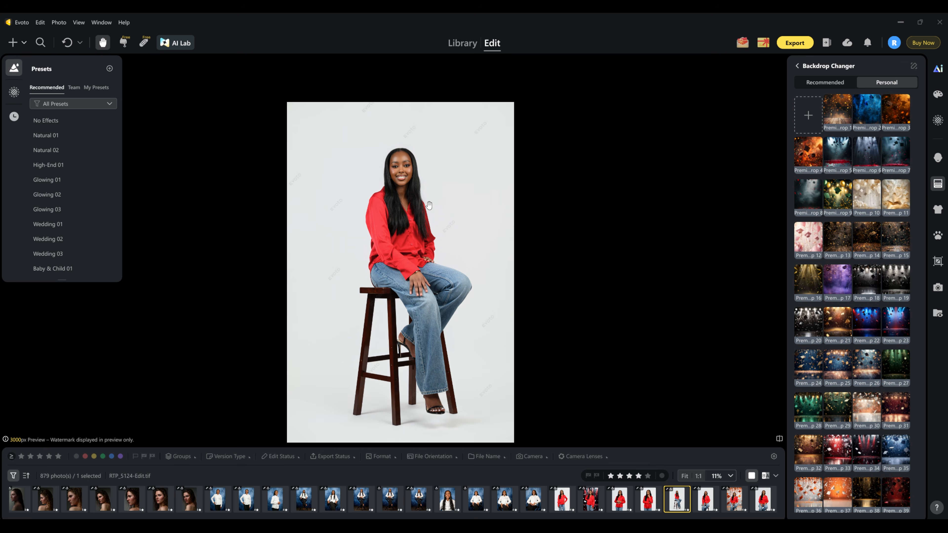
scroll(879, 333, down, 2)
scroll(879, 332, down, 3)
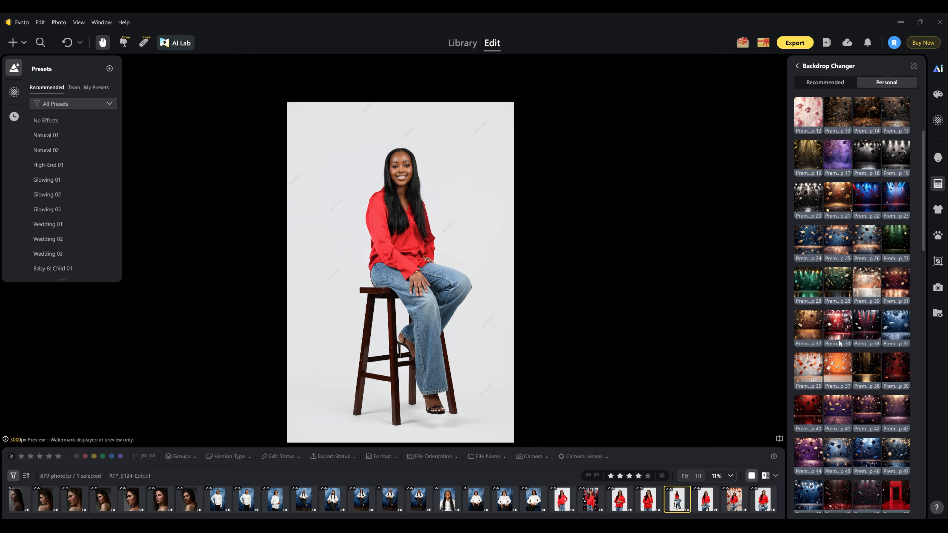
click(896, 416)
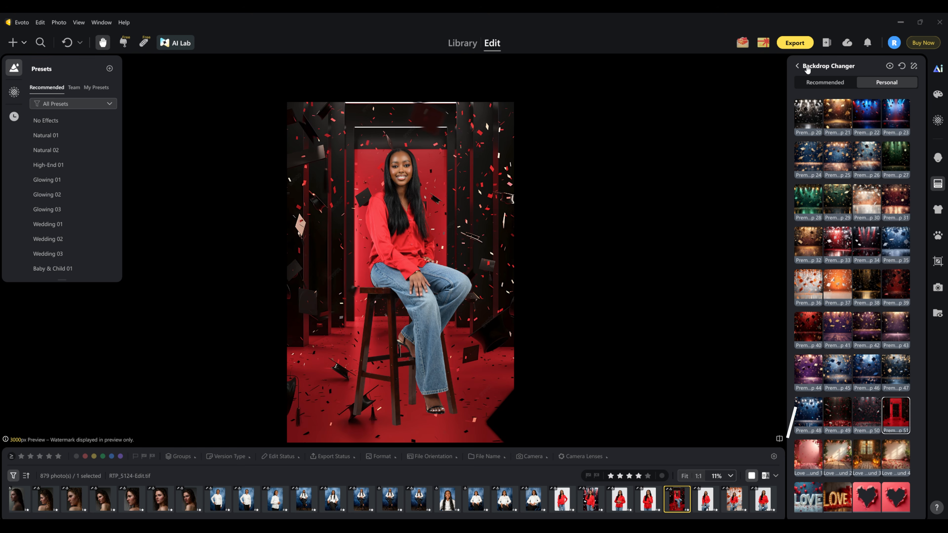
click(798, 66)
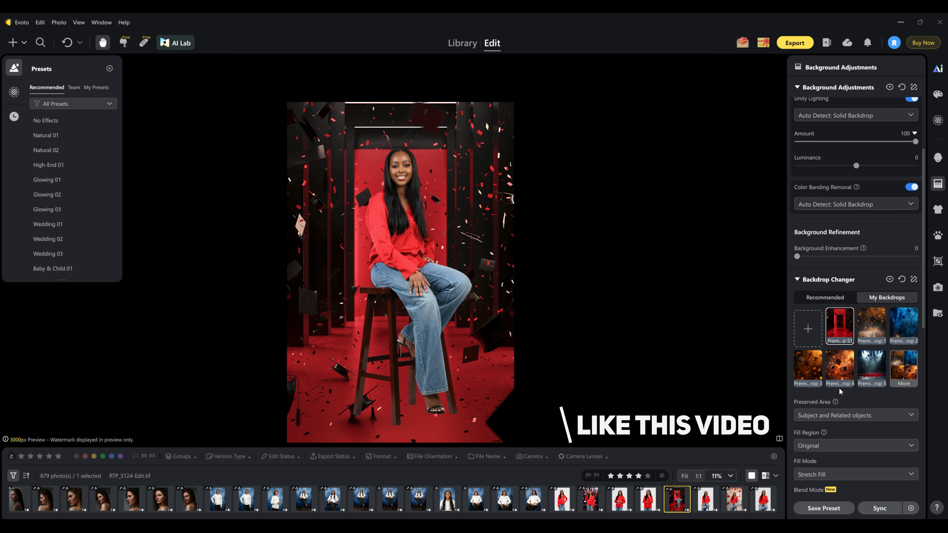
Set the new backdrop's fill mode to Center Fill and its horizontal position to 1
scroll(826, 441, down, 1)
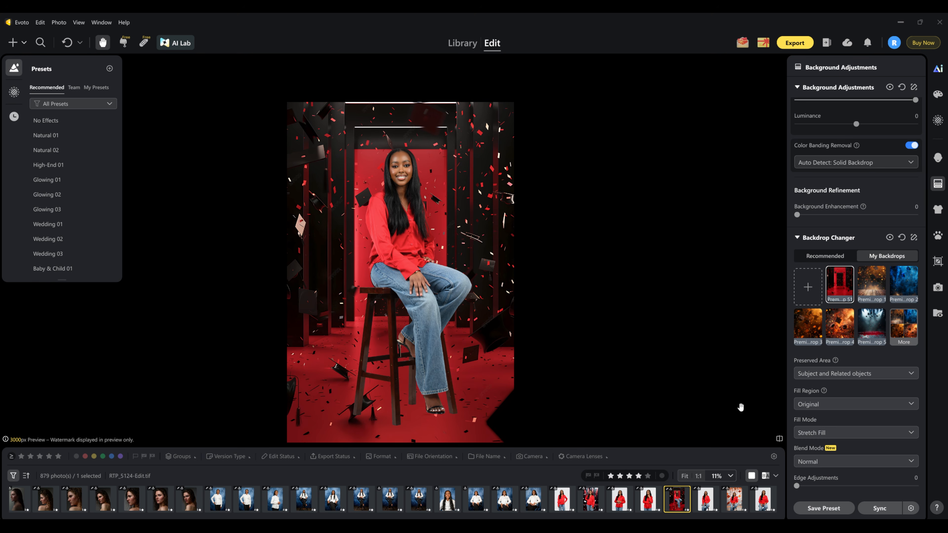
click(816, 433)
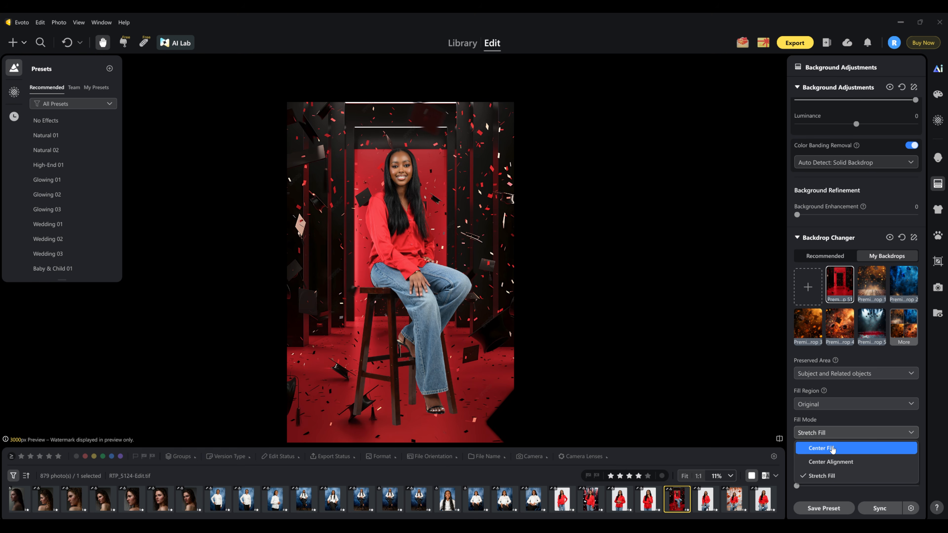
click(832, 448)
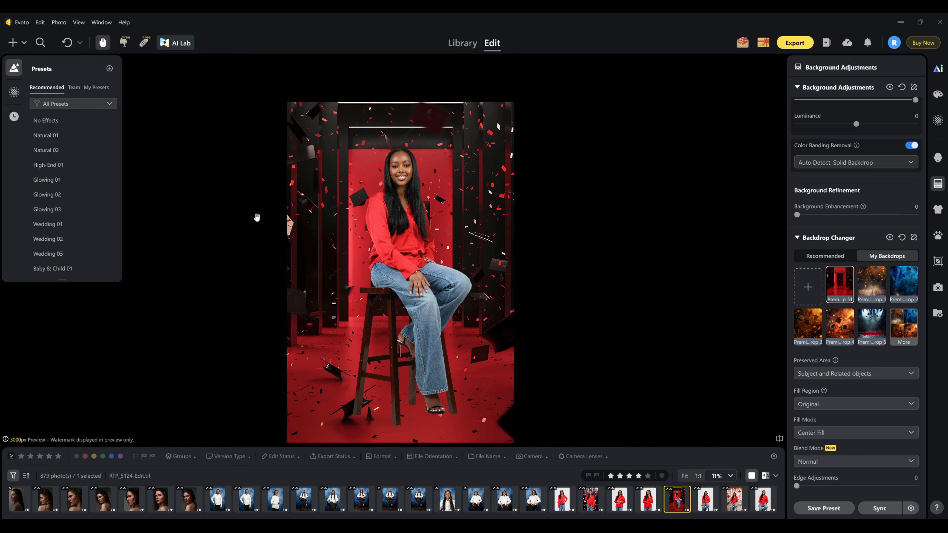
scroll(836, 412, down, 3)
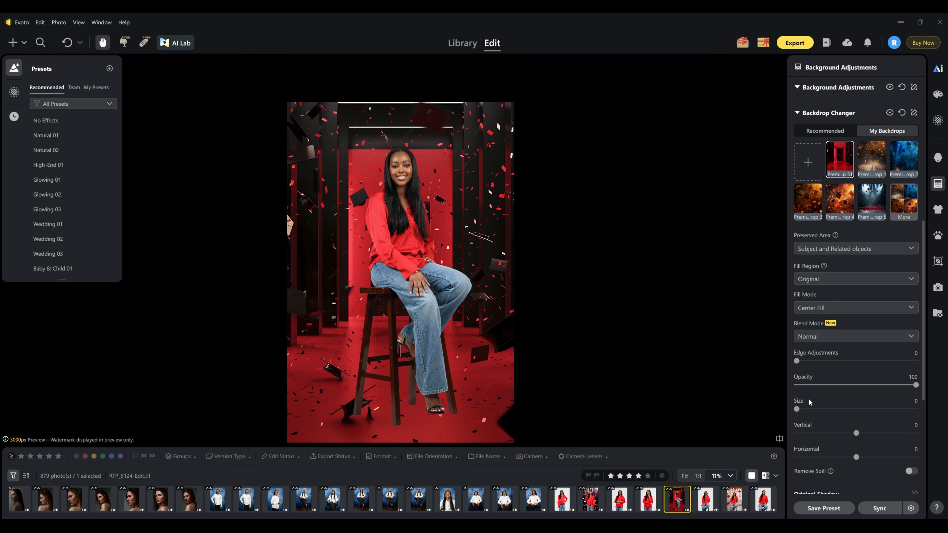
scroll(811, 401, down, 1)
mouse_move(856, 416)
mouse_down()
mouse_move(816, 415)
mouse_move(911, 416)
mouse_move(846, 417)
mouse_move(858, 416)
mouse_up()
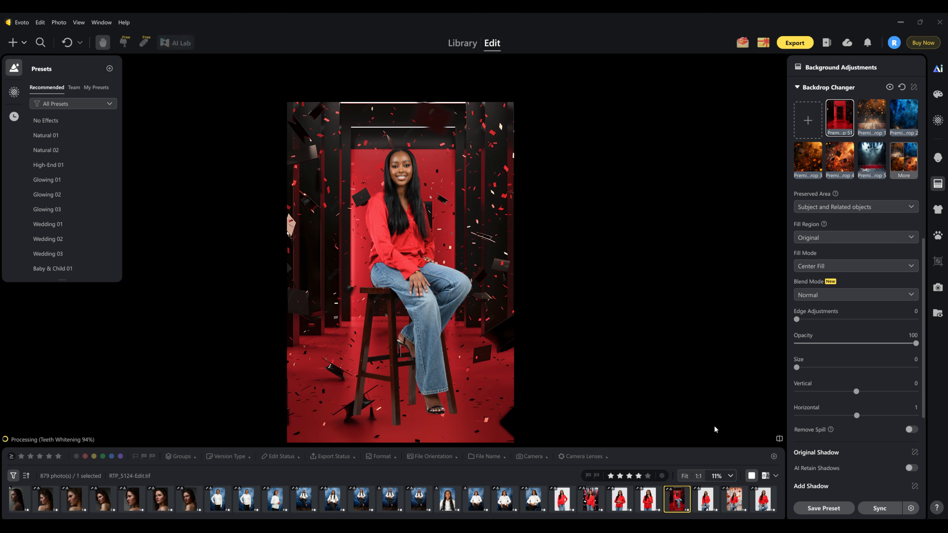
Turn on AI Retain Shadows for the portrait with the replaced backdrop, comparing the edit with the original photo
scroll(428, 434, up, 2)
scroll(428, 433, up, 1)
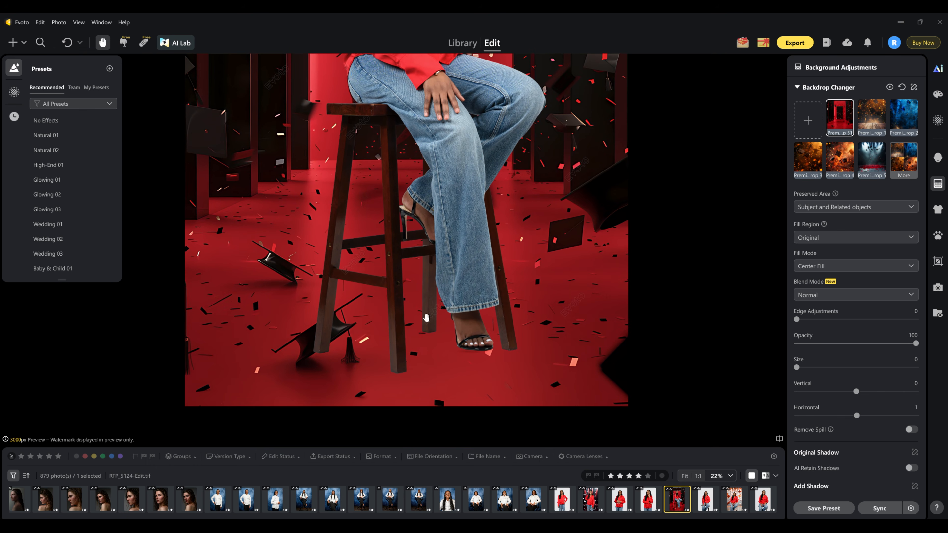
scroll(426, 318, down, 2)
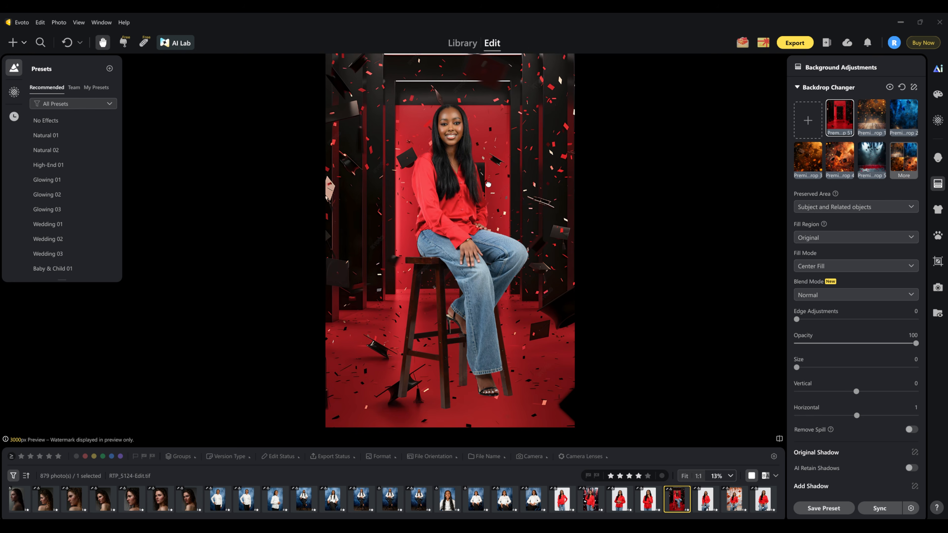
drag(485, 218, 487, 232)
key(backslash)
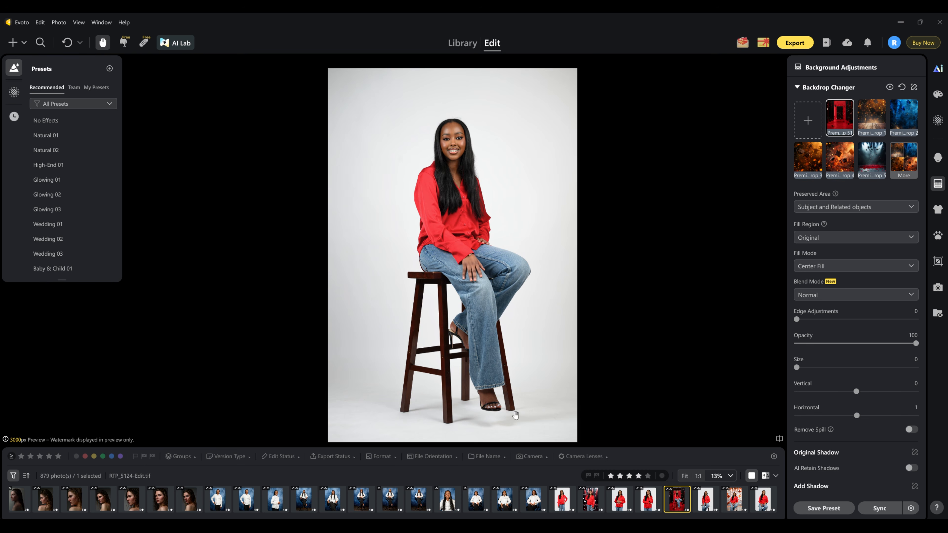
key(backslash)
scroll(847, 436, down, 1)
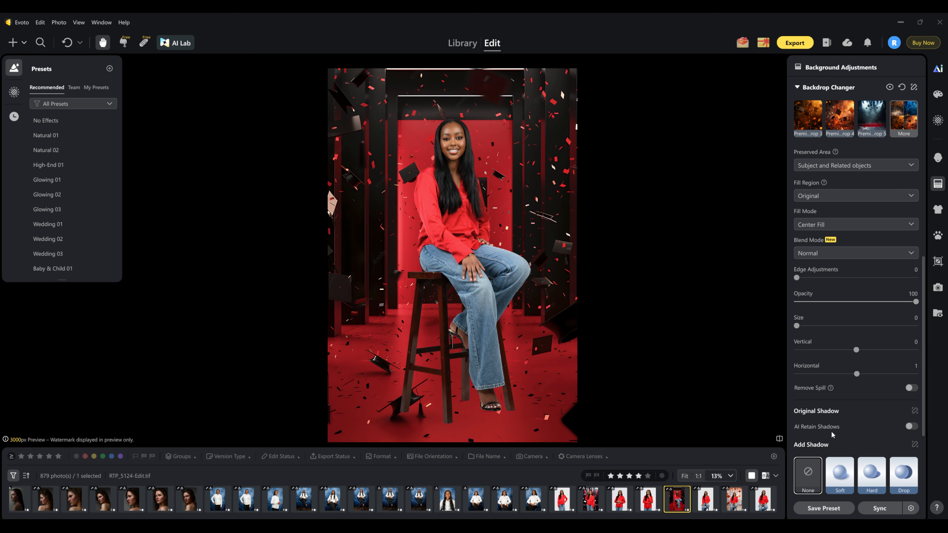
click(910, 427)
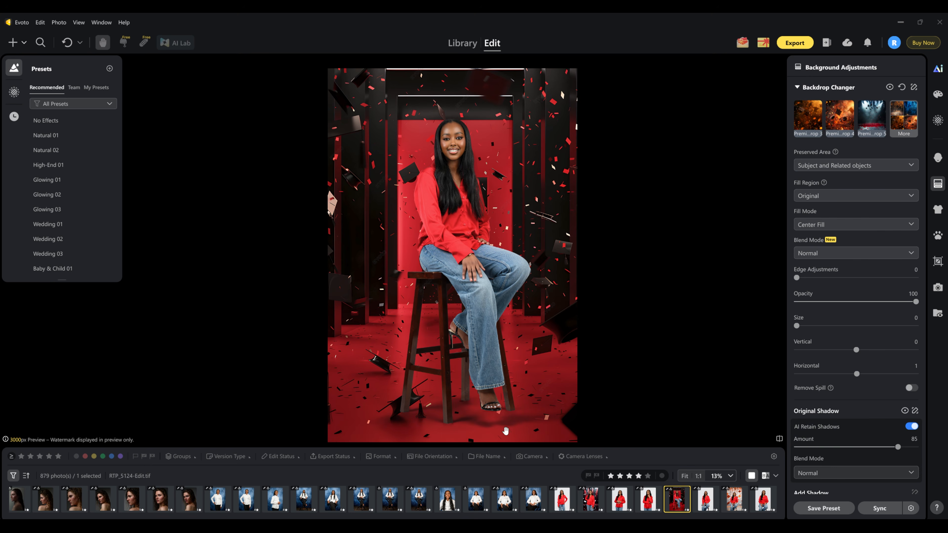
key(backslash)
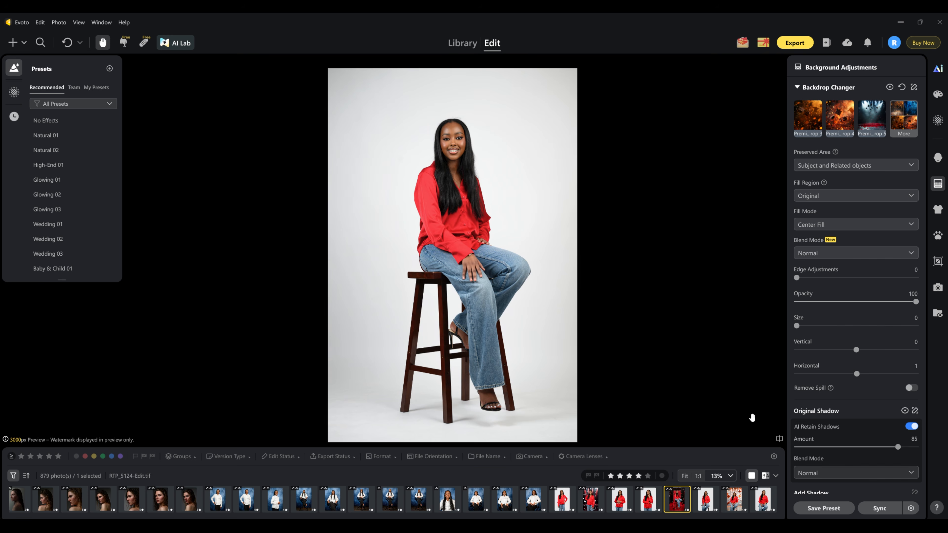
key(backslash)
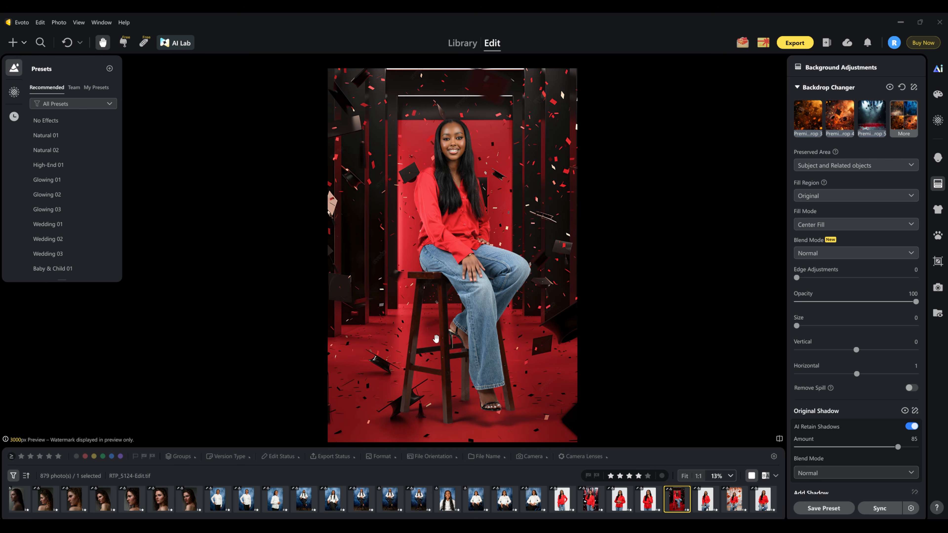
scroll(480, 301, down, 3)
drag(482, 268, 484, 277)
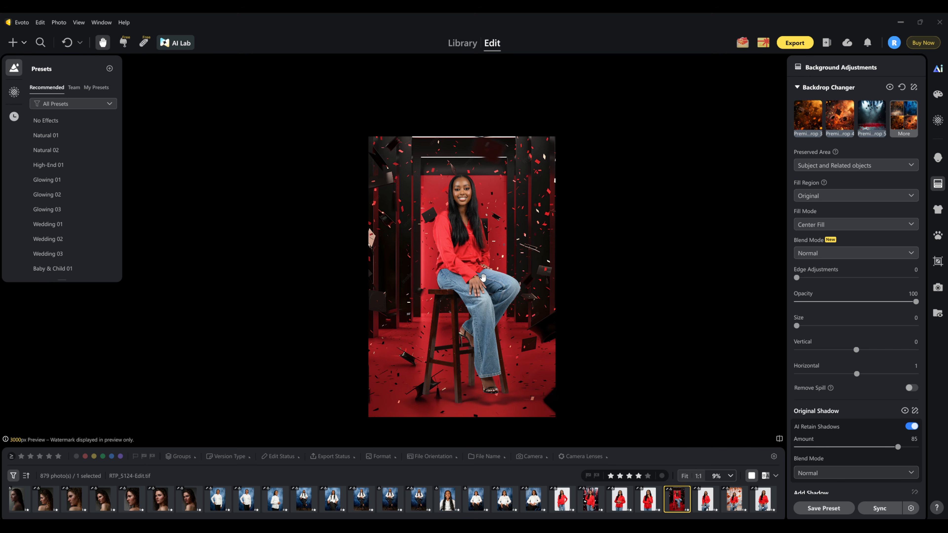
scroll(484, 277, up, 5)
scroll(483, 277, down, 3)
scroll(483, 278, up, 2)
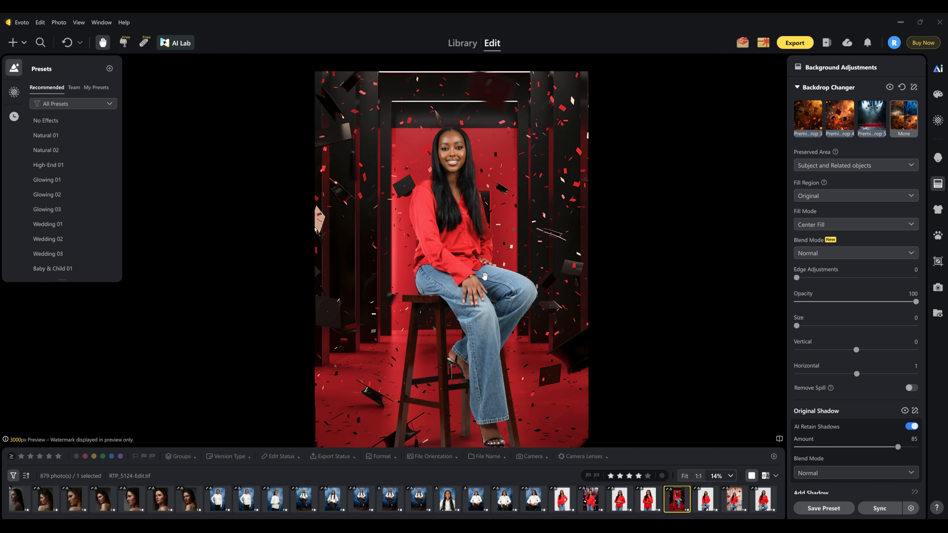
scroll(484, 276, down, 3)
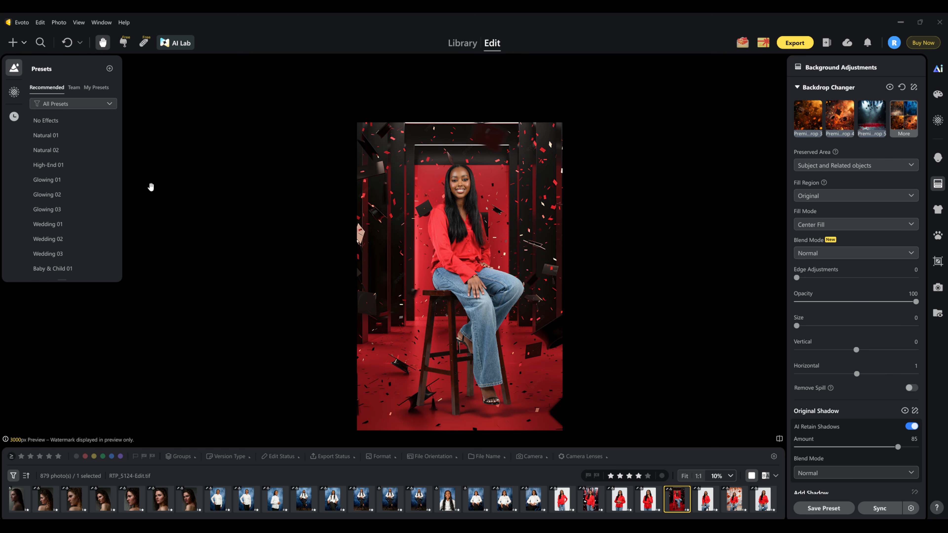
Open the photo DSC_4473 copy.jpg from the Graduation Package project for editing
click(463, 43)
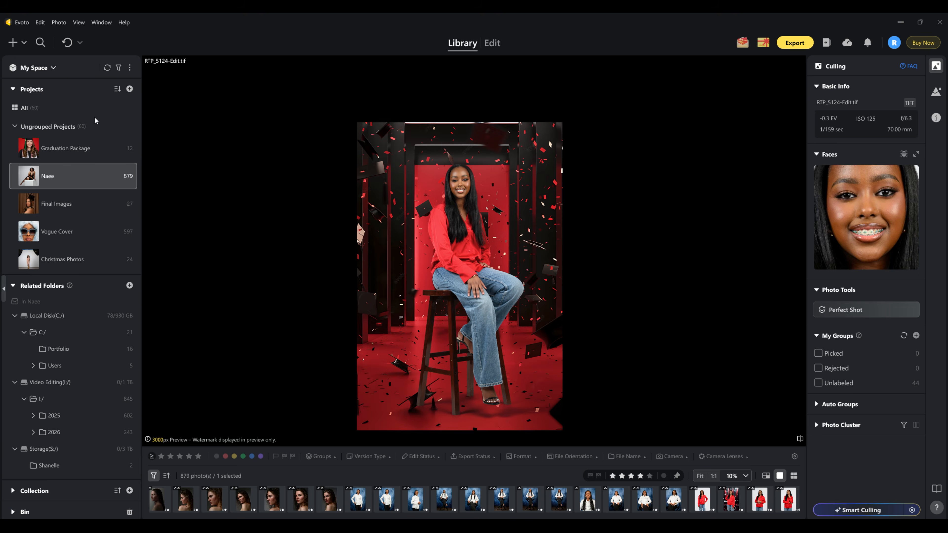
click(71, 150)
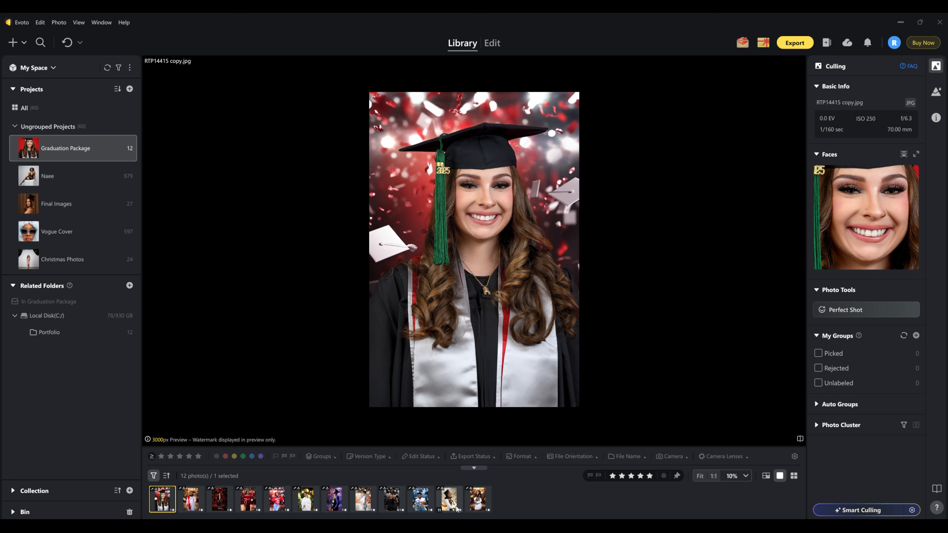
click(479, 500)
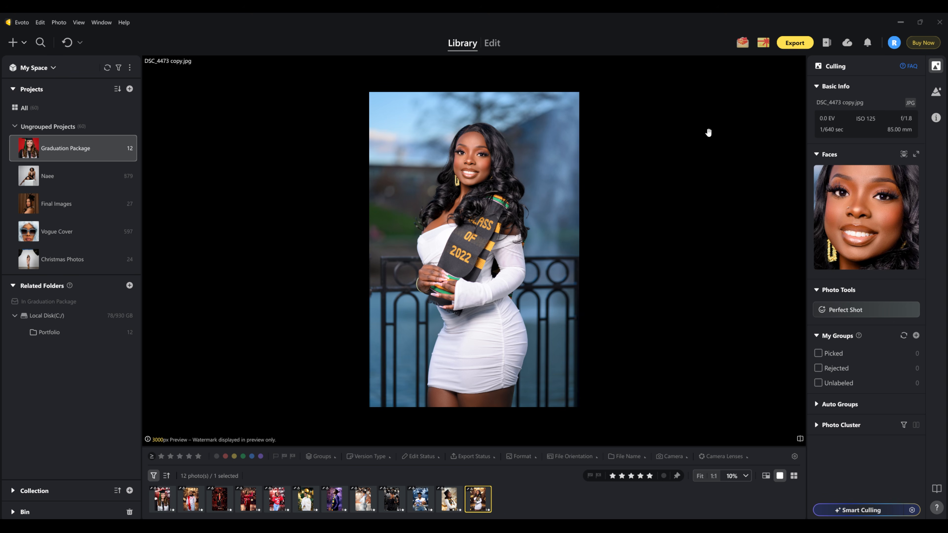
click(493, 42)
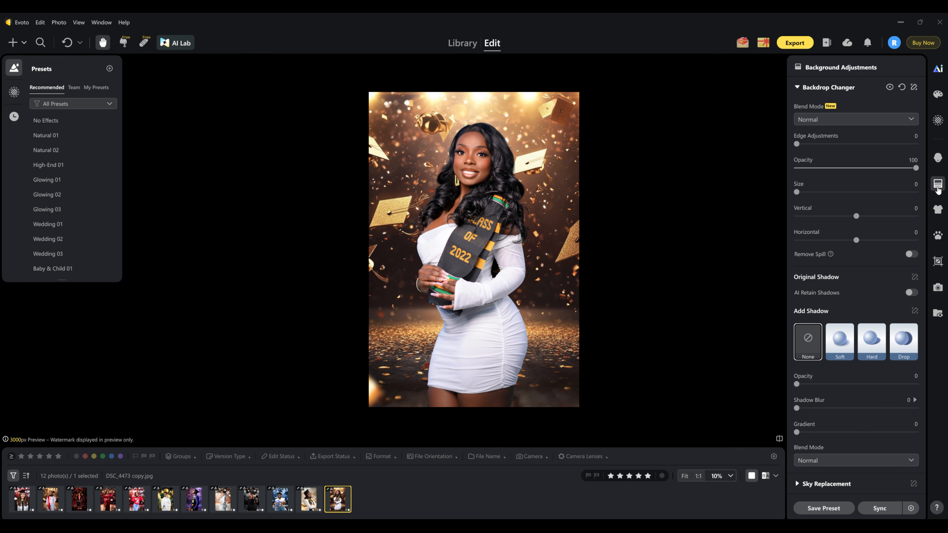
Open the photo DSC_8786 copy.jpg and set its backdrop's horizontal position to -12
click(938, 187)
click(938, 187)
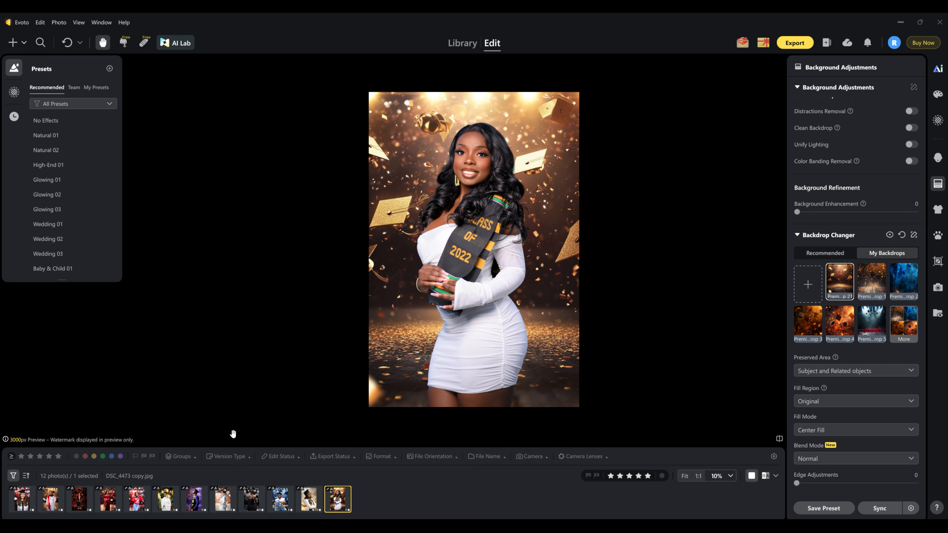
click(309, 500)
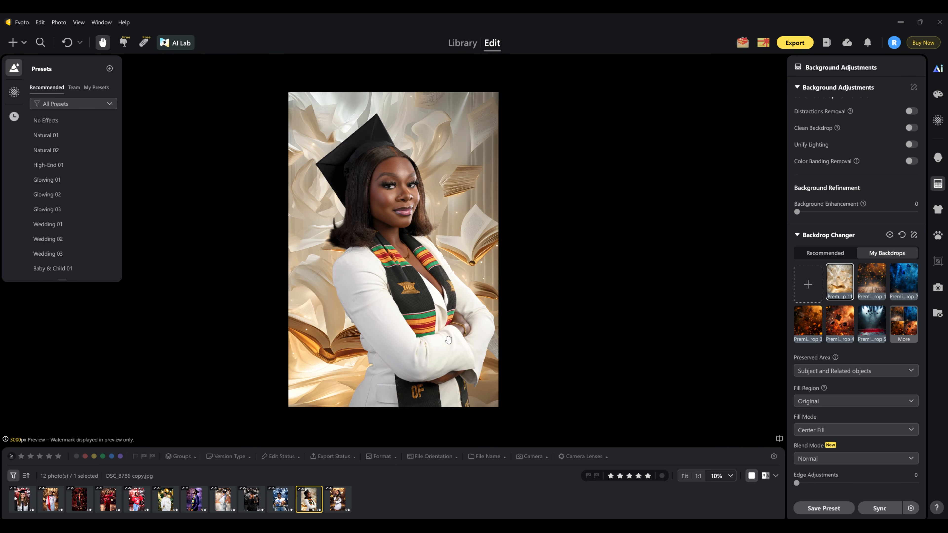
scroll(796, 359, down, 4)
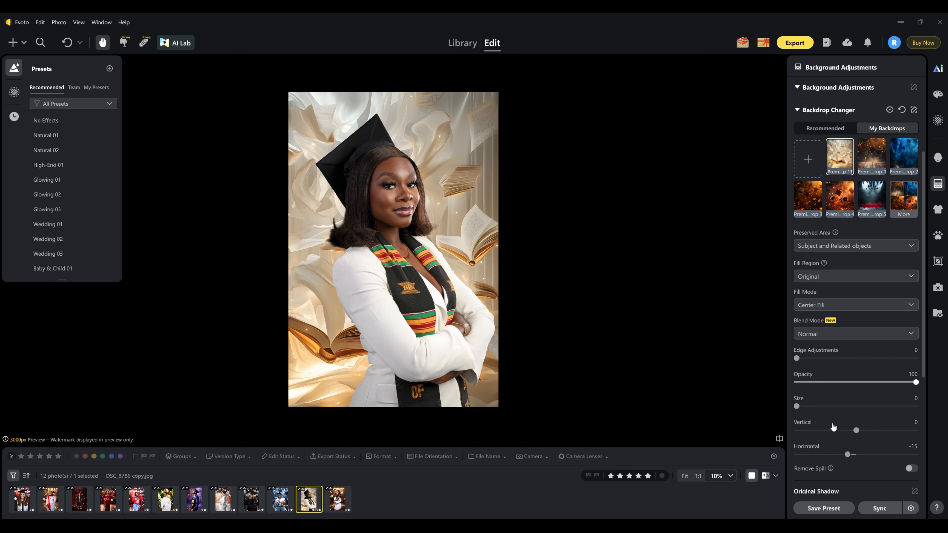
drag(851, 414, 850, 414)
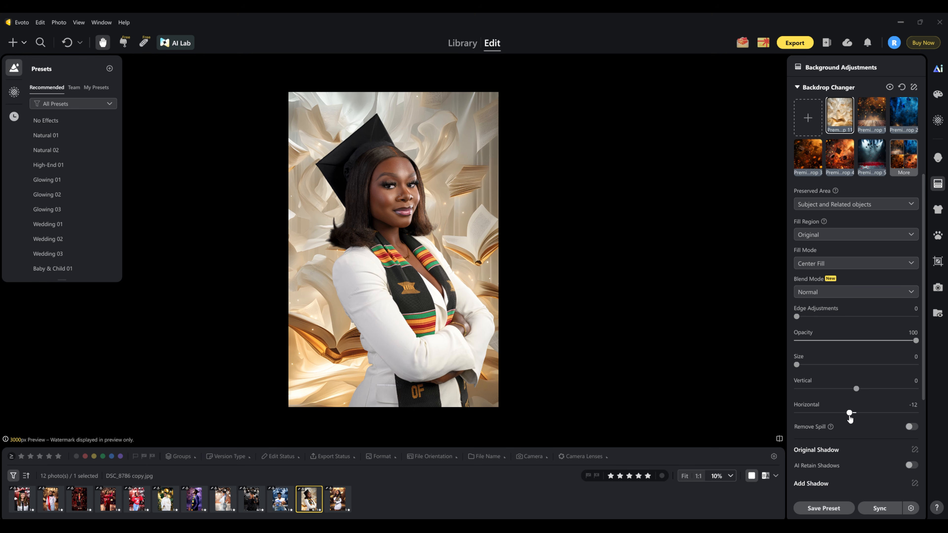
Compare the cream book-themed portrait with its original photo and examine the cutout edges around the hair
key(backslash)
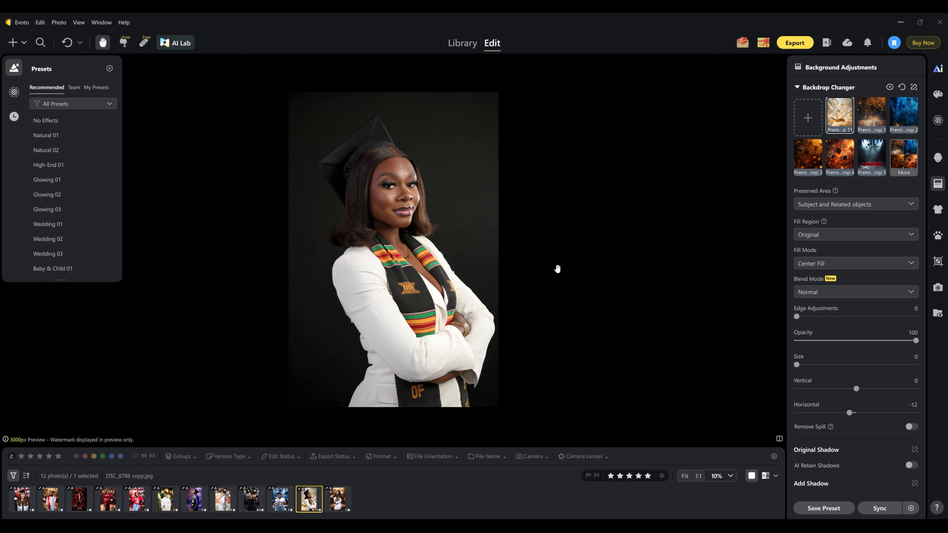
key(backslash)
scroll(331, 226, up, 2)
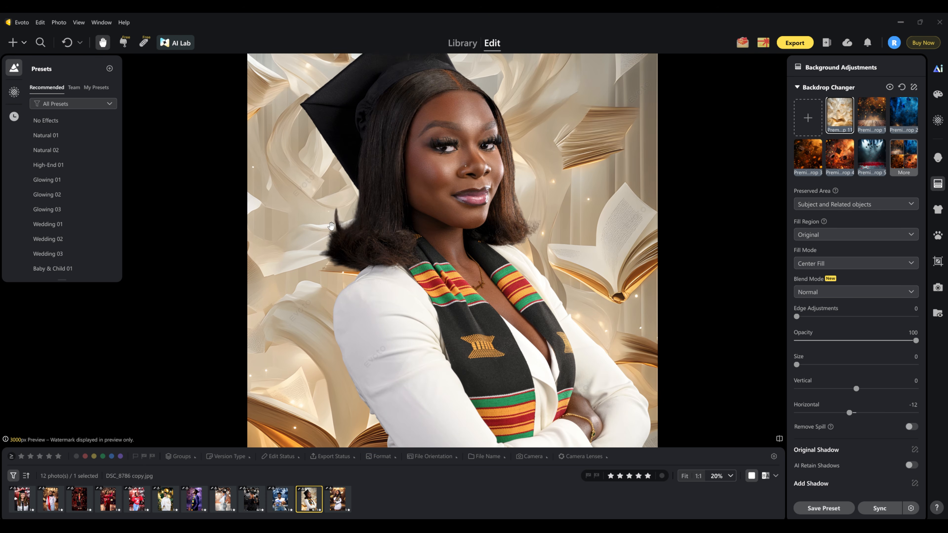
scroll(378, 232, down, 2)
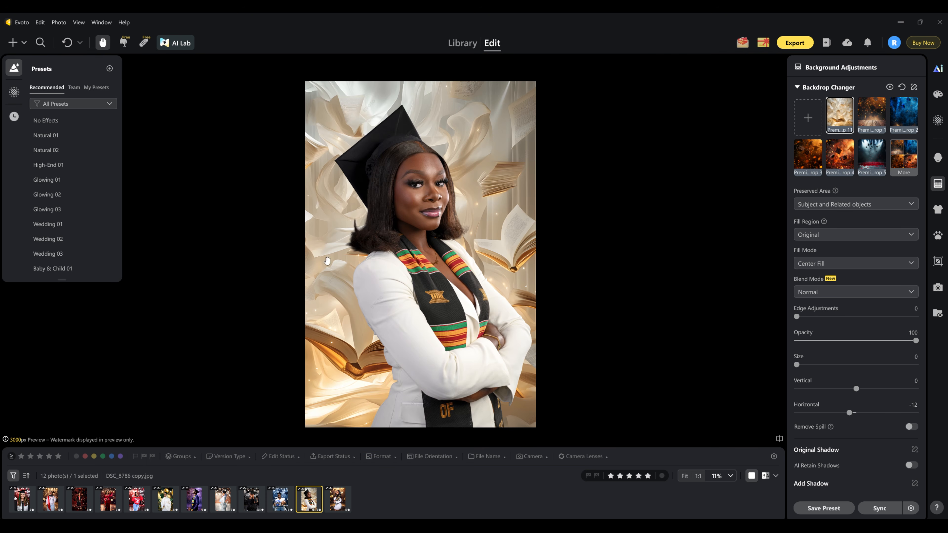
Open DSC_1970-Edit2.jpg, compare it with the original, and examine the cutout edges around the cap, face and jersey
click(280, 500)
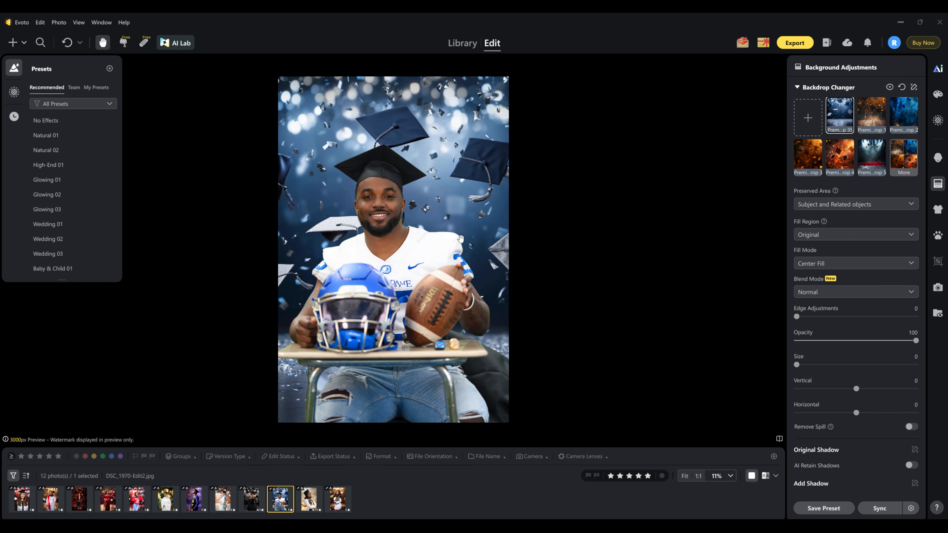
key(backslash)
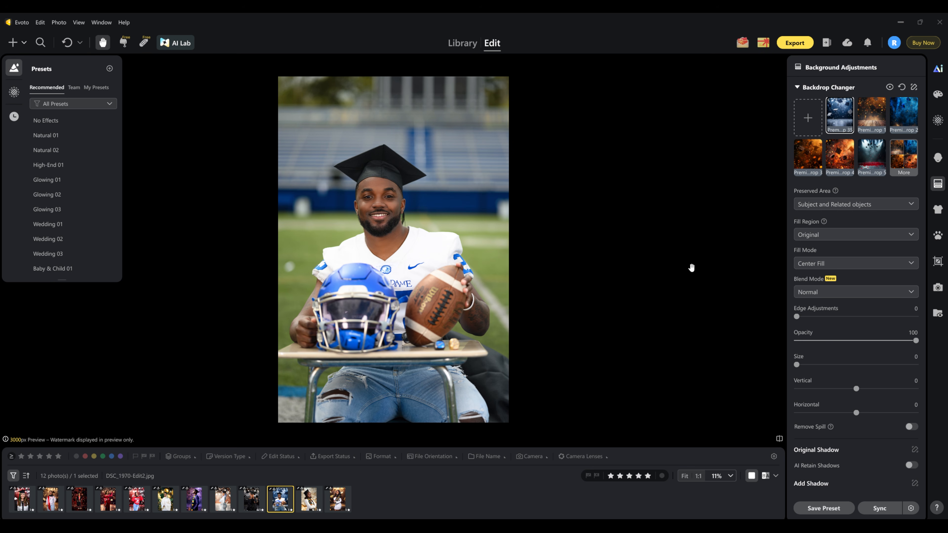
scroll(433, 245, up, 4)
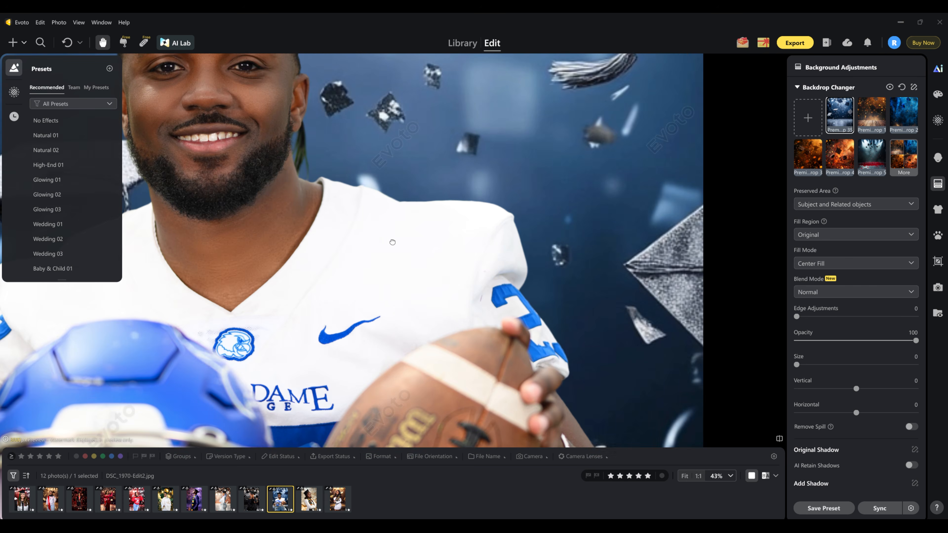
drag(392, 242, 551, 341)
drag(413, 184, 501, 279)
drag(387, 205, 424, 252)
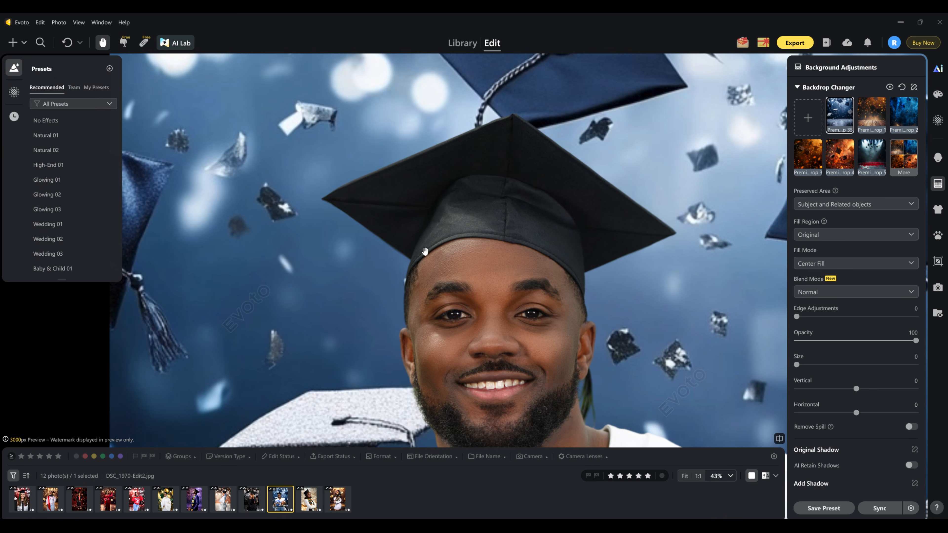
drag(467, 300, 421, 187)
drag(440, 337, 459, 281)
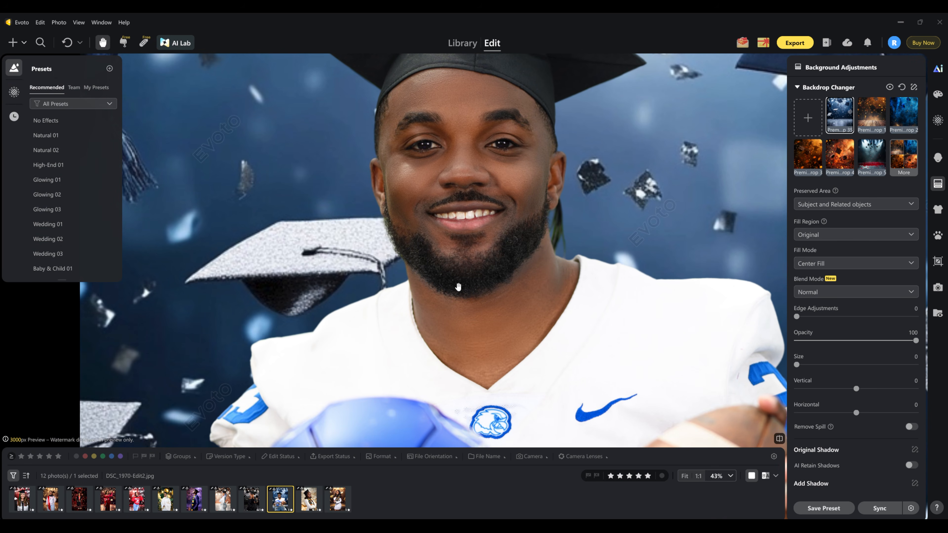
scroll(459, 285, down, 4)
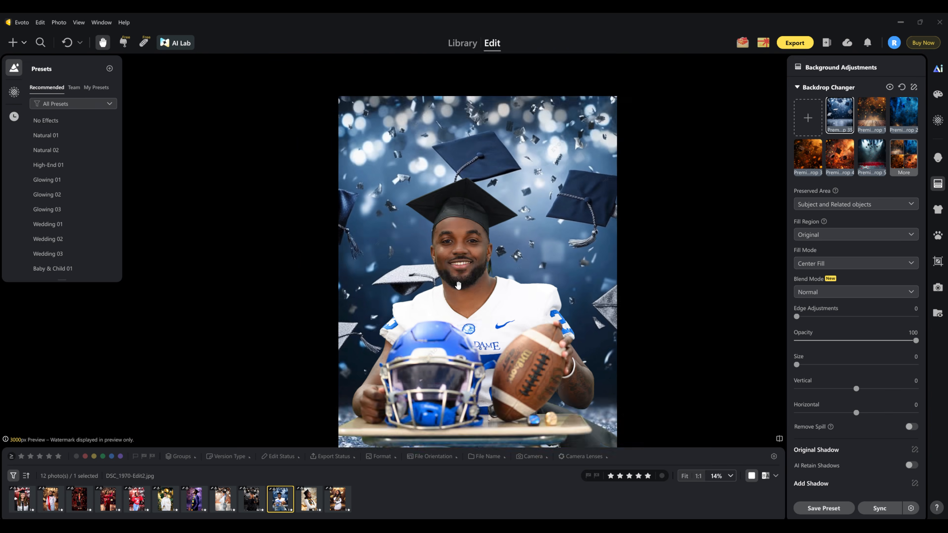
scroll(471, 244, up, 1)
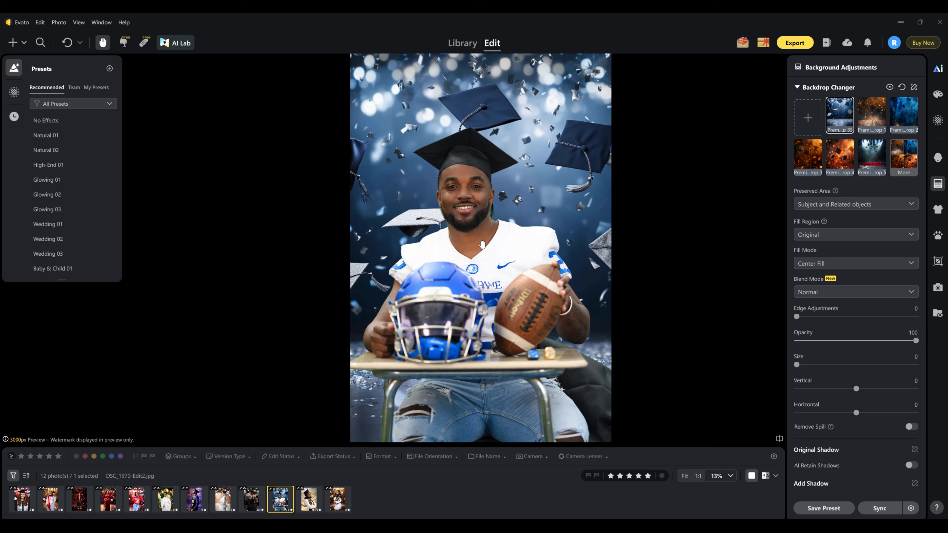
Reset the football portrait's backdrop and apply personal backdrop number 48, the blue stage with graduation caps
scroll(855, 202, up, 3)
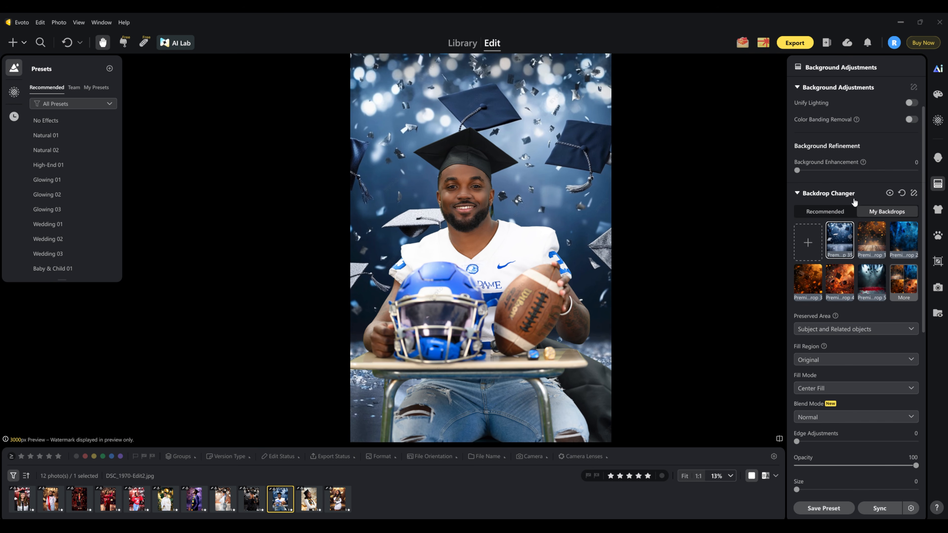
click(902, 193)
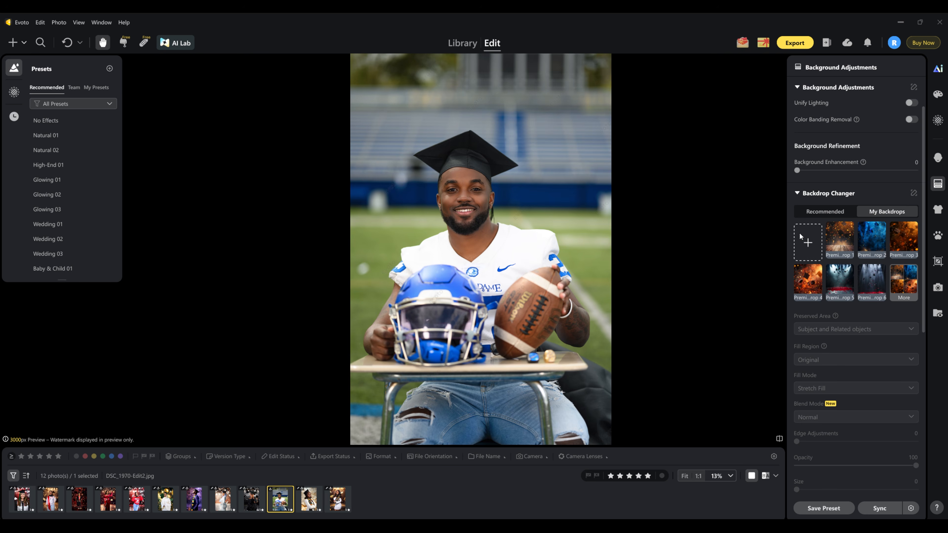
click(812, 240)
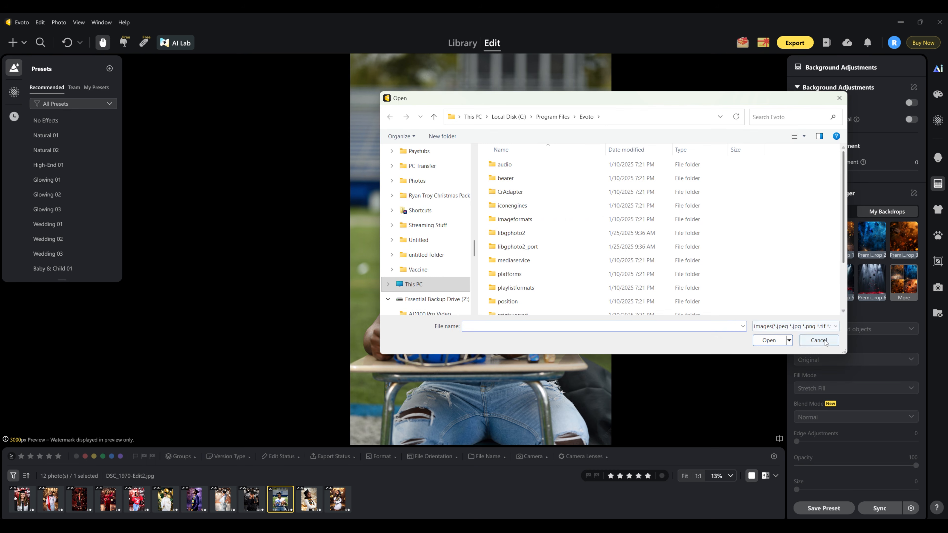
click(819, 341)
click(901, 285)
scroll(858, 225, down, 2)
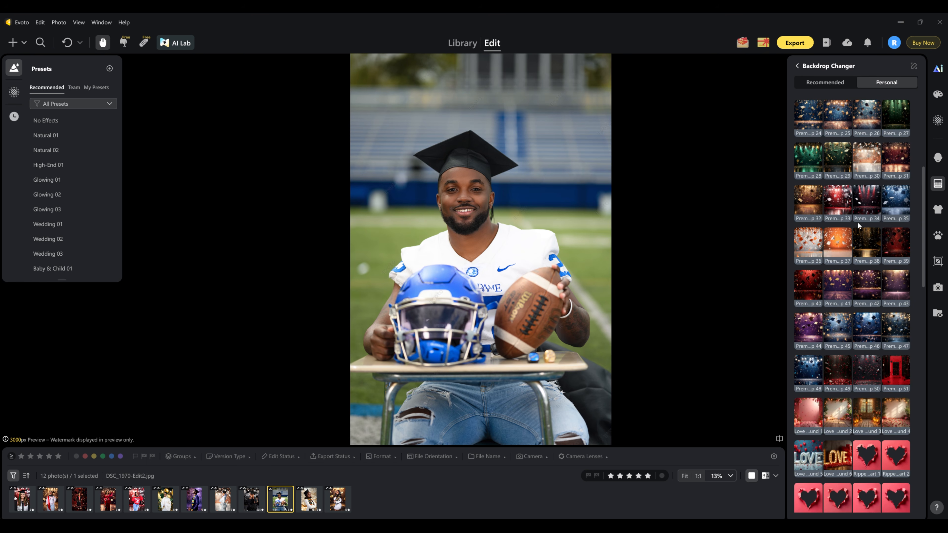
click(810, 330)
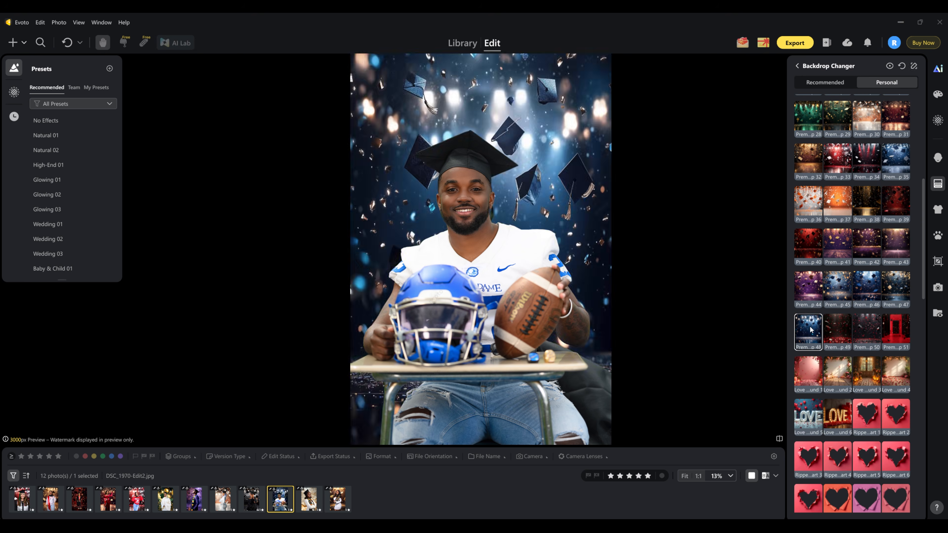
scroll(826, 270, up, 5)
scroll(826, 270, up, 2)
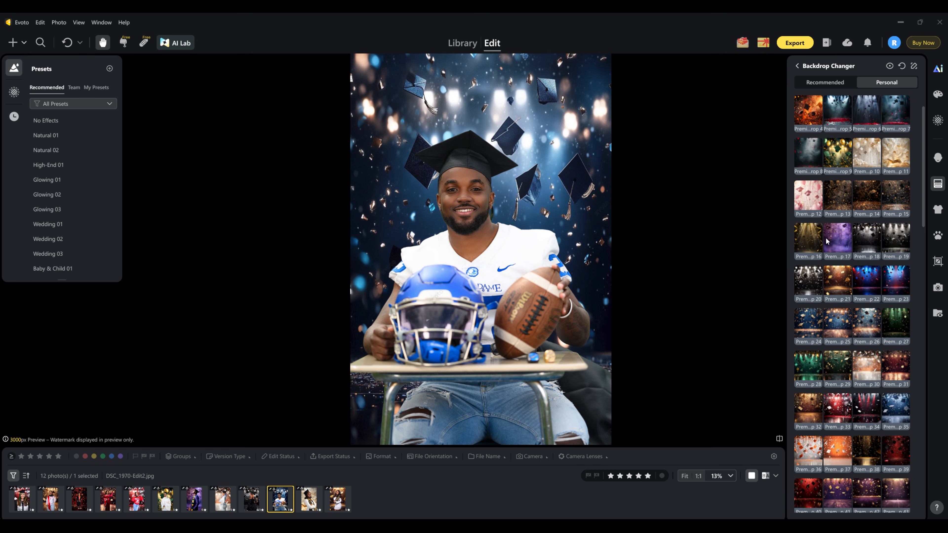
click(803, 66)
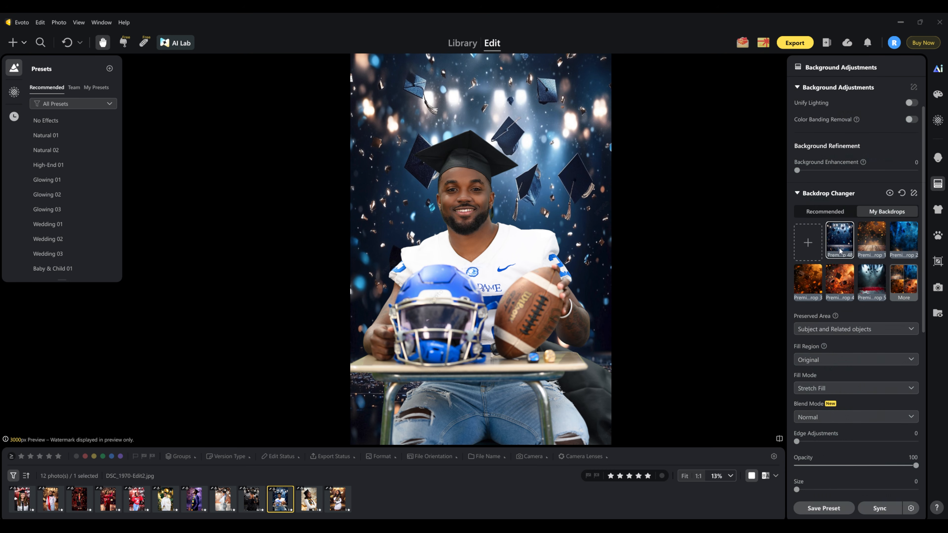
Set the football portrait's backdrop fill mode to Center Fill and its horizontal position to -2
scroll(851, 366, down, 2)
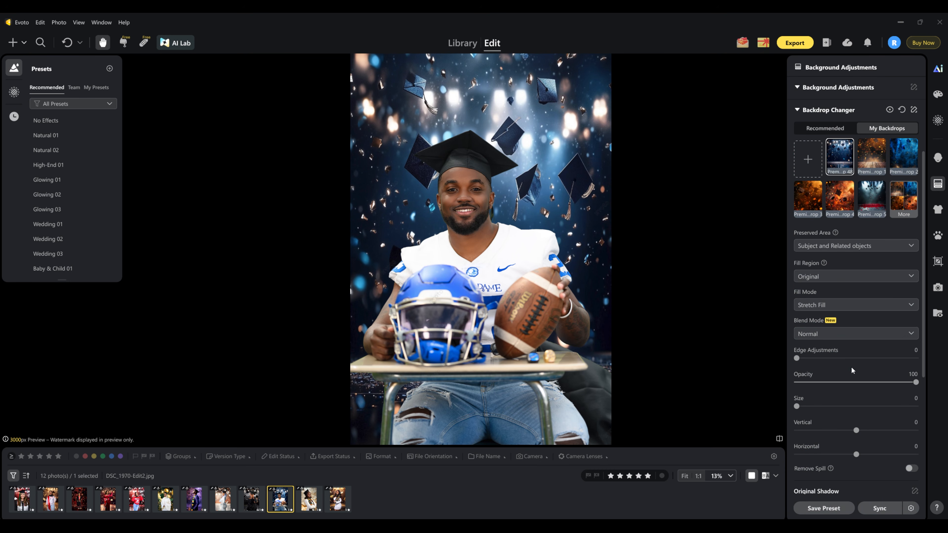
click(833, 304)
click(831, 322)
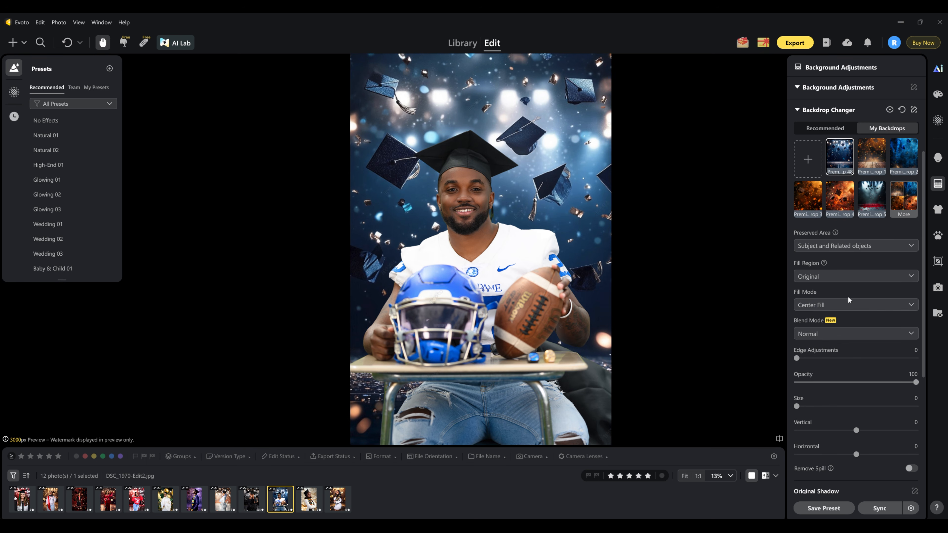
scroll(846, 287, down, 3)
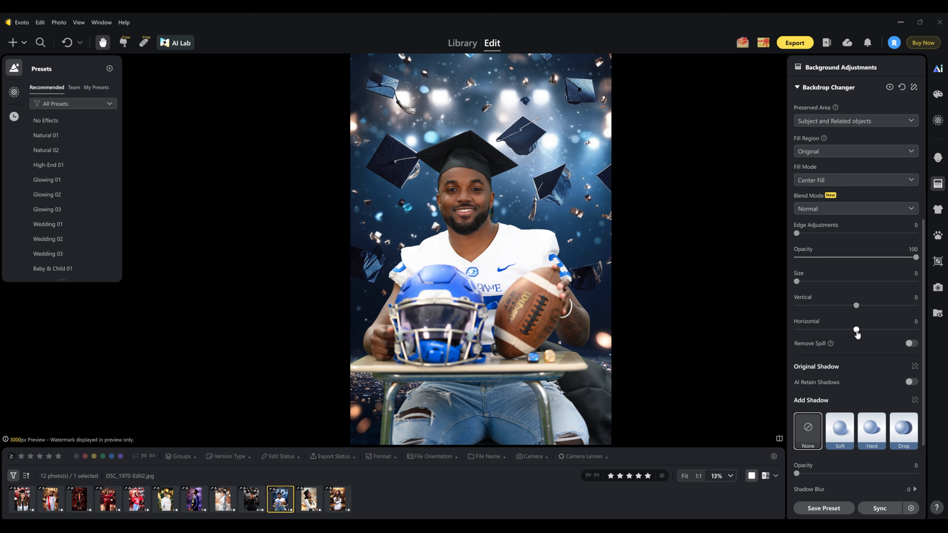
drag(857, 334, 857, 331)
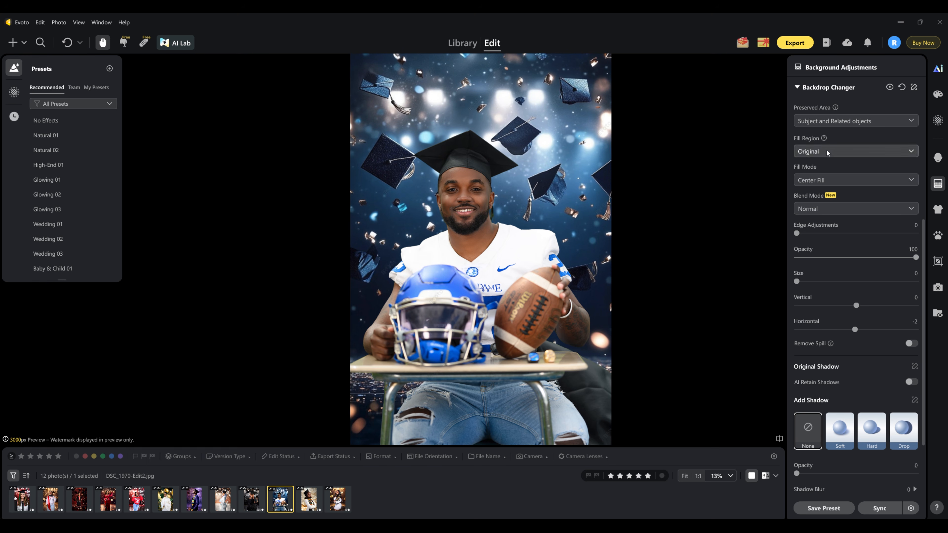
Browse the full collection of personal graduation backdrops
scroll(854, 246, up, 5)
click(906, 284)
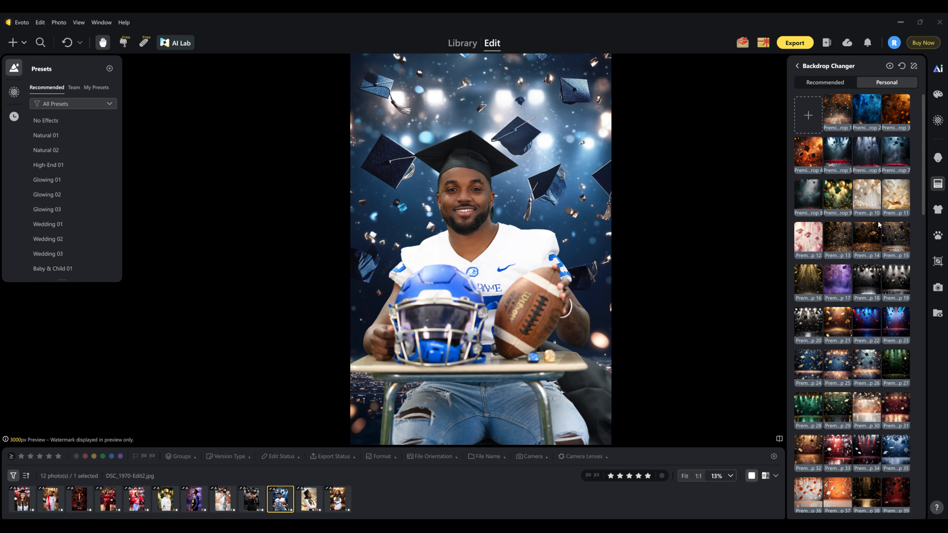
scroll(848, 193, down, 3)
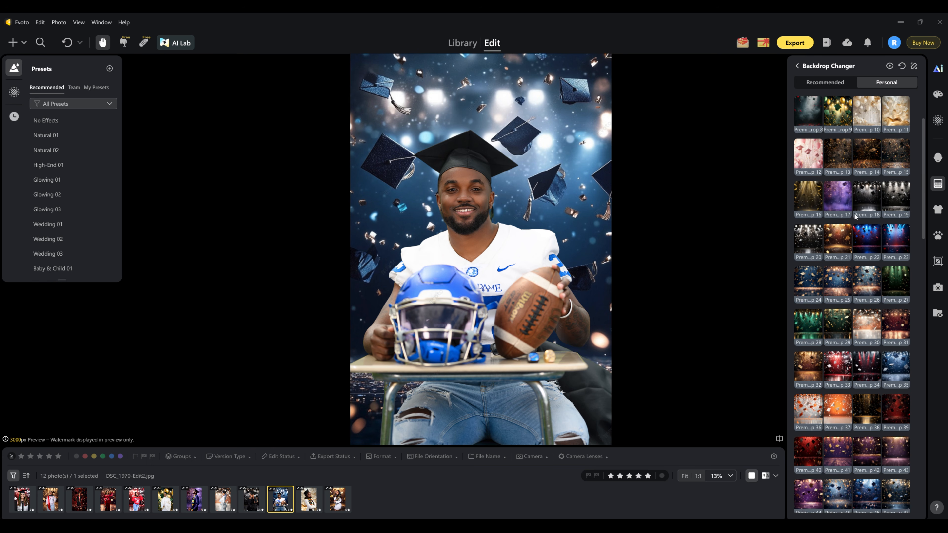
Review the edited portraits Capture0029-1857 copy.jpg, DSC_2654 copy.jpg, DSC_3740-Edit.jpg and DSC_7115 copy.jpg one after another
click(246, 499)
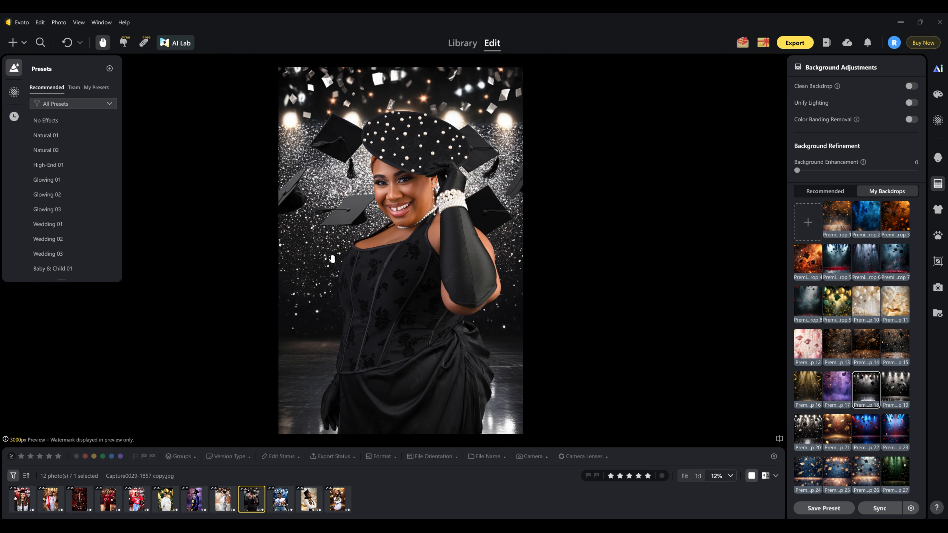
click(223, 499)
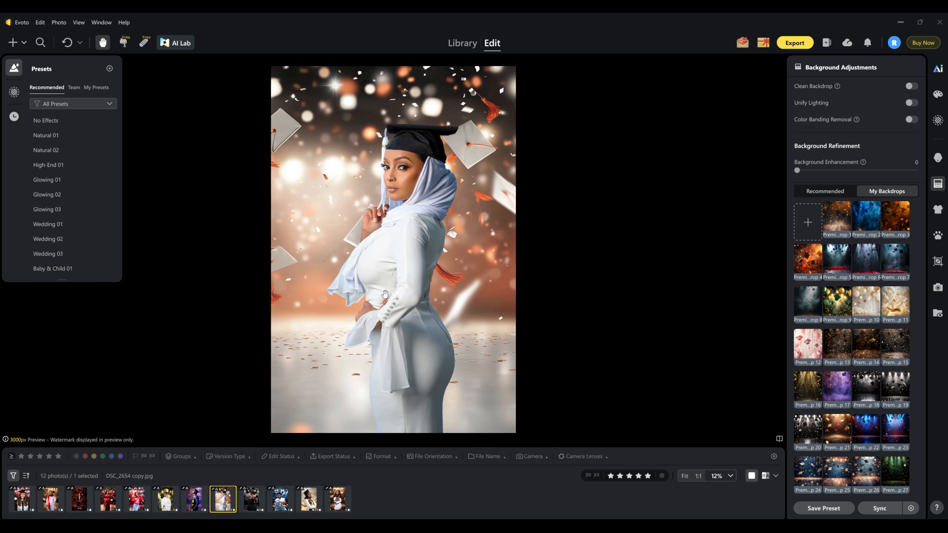
click(194, 499)
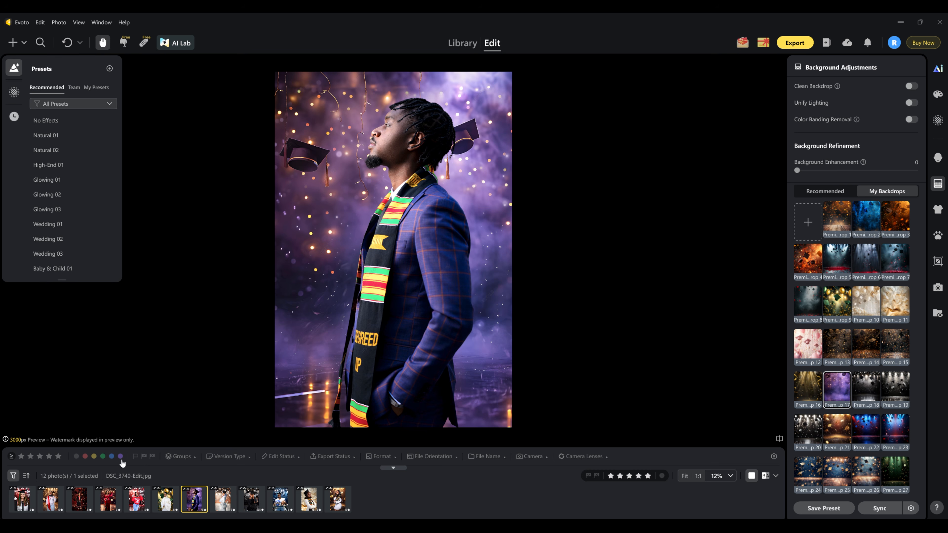
click(167, 498)
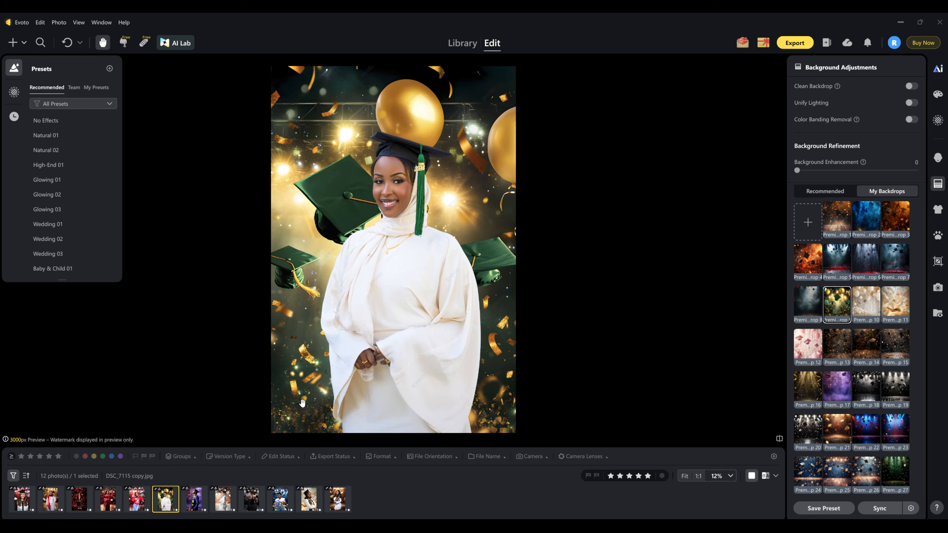
Compare the replaced backdrops with the original photos for DSC_8173 copy1.jpg, DSC_5537 copy.jpg and RTP_8933-Edit copy.jpg
key(Left)
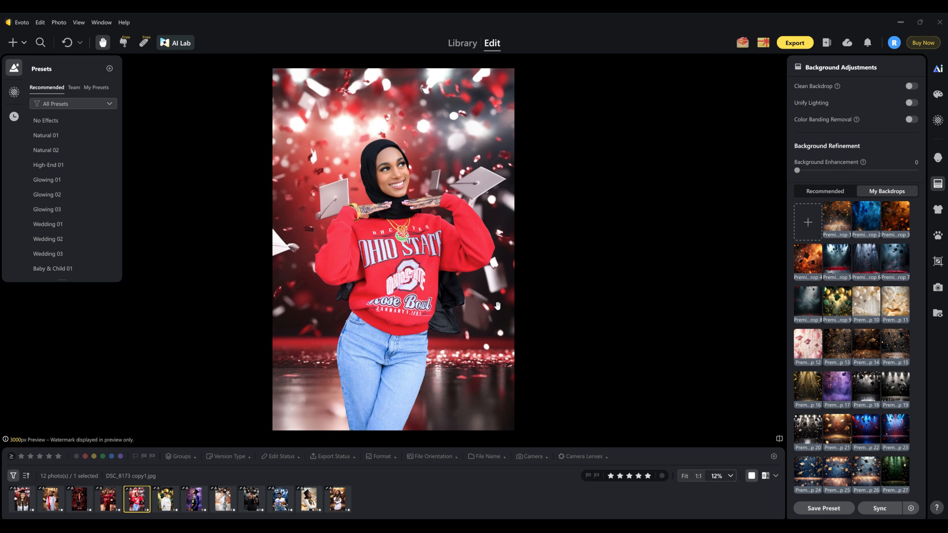
key(backslash)
click(113, 503)
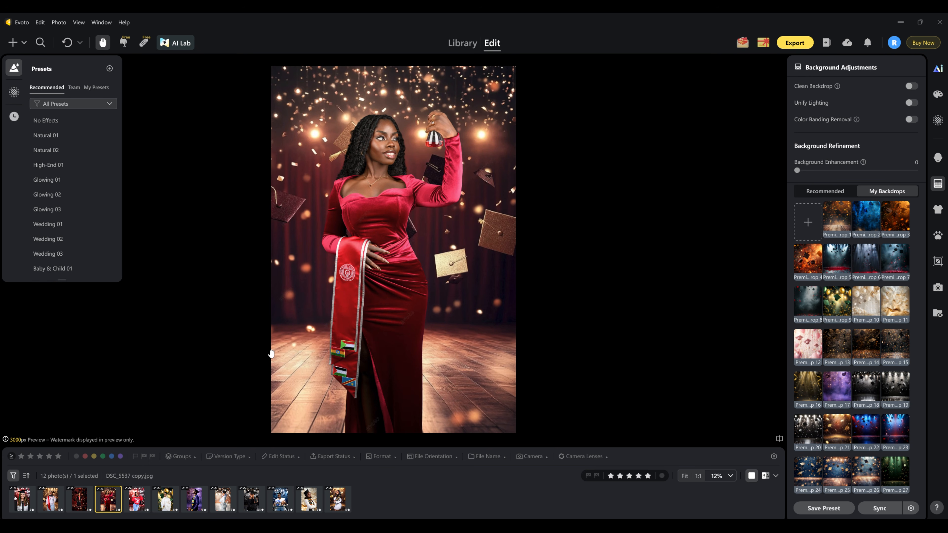
key(backslash)
key(backslash)
click(85, 500)
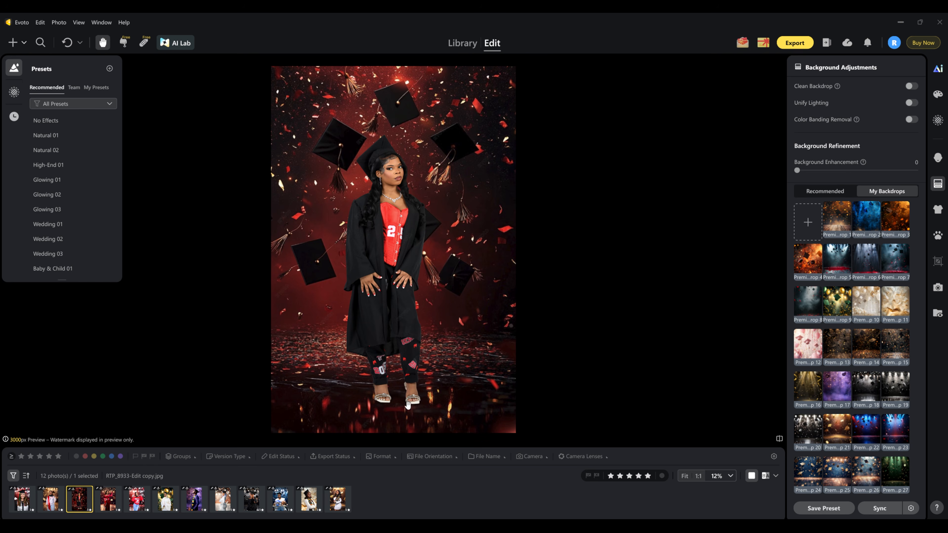
key(backslash)
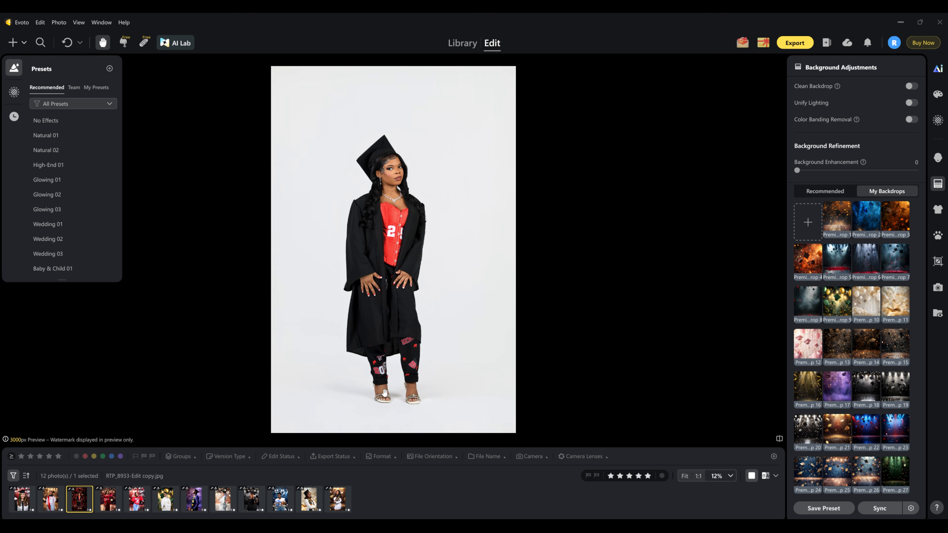
Compare the replaced backdrops with the original photos for RTP_3492-Edit copy.jpg and RTP14415 copy.jpg, ending the comparison on RTP_8933-Edit copy.jpg first
key(backslash)
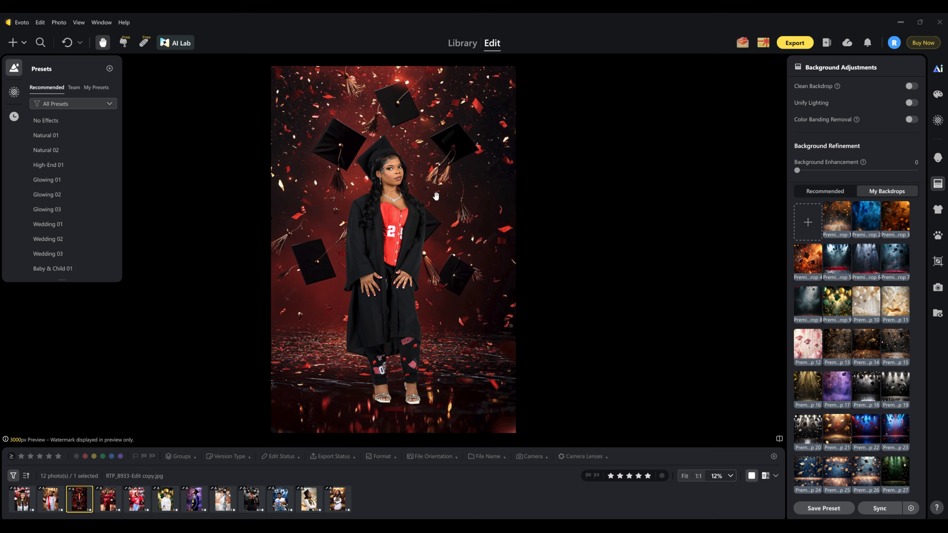
click(48, 500)
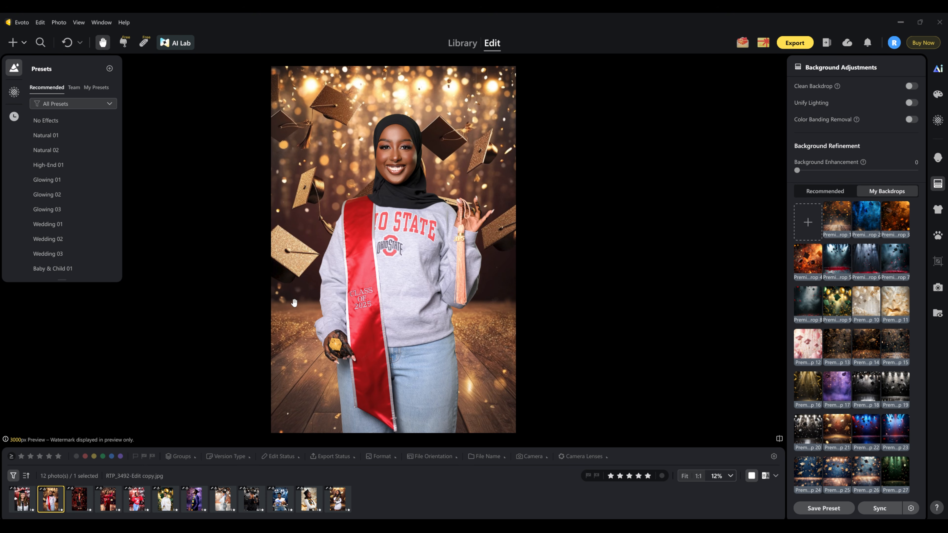
key(backslash)
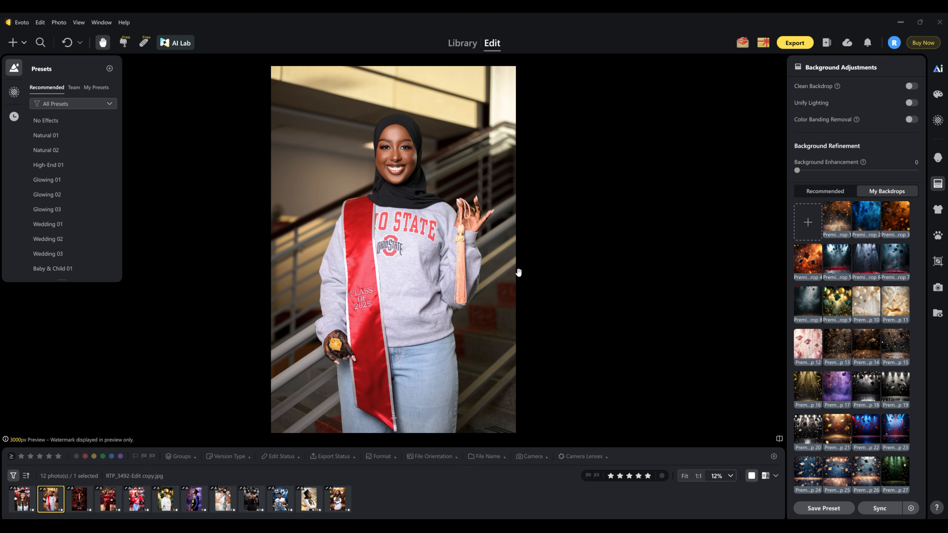
key(backslash)
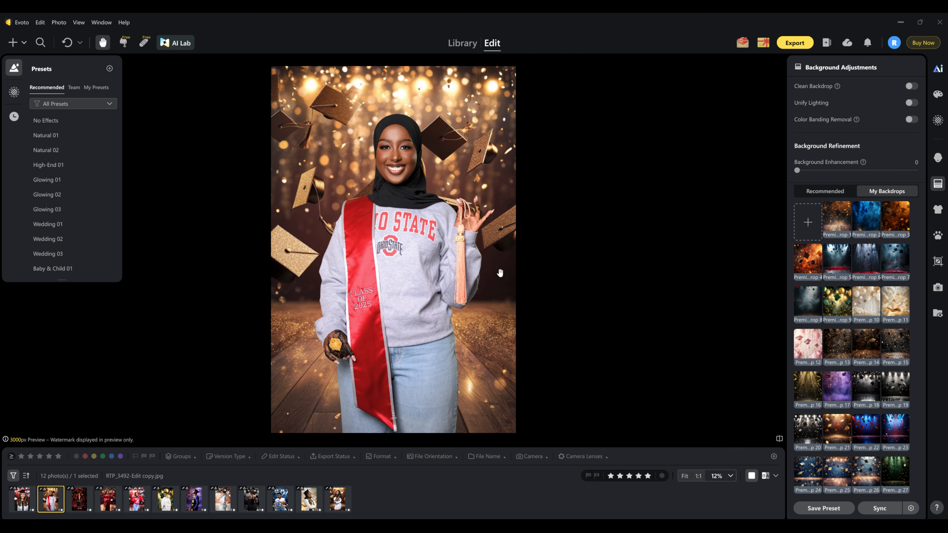
click(27, 505)
key(backslash)
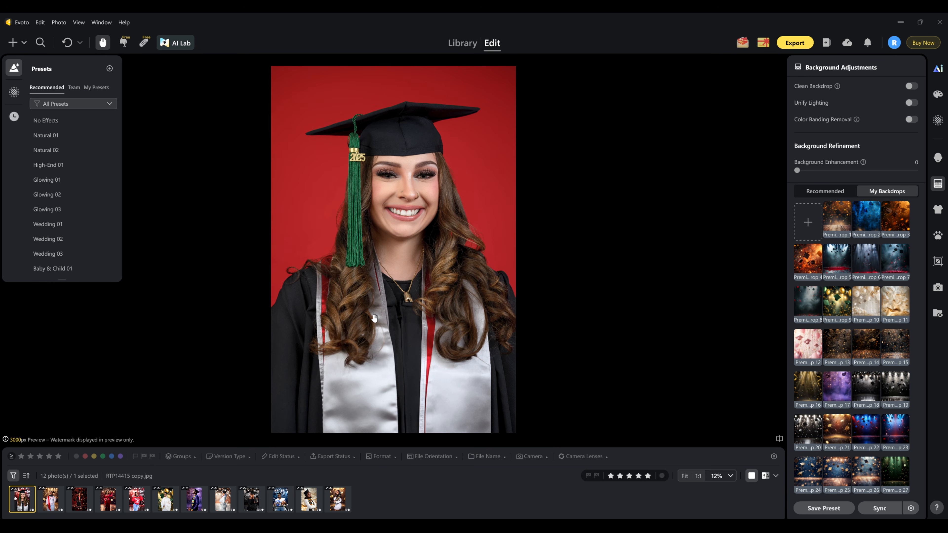
key(backslash)
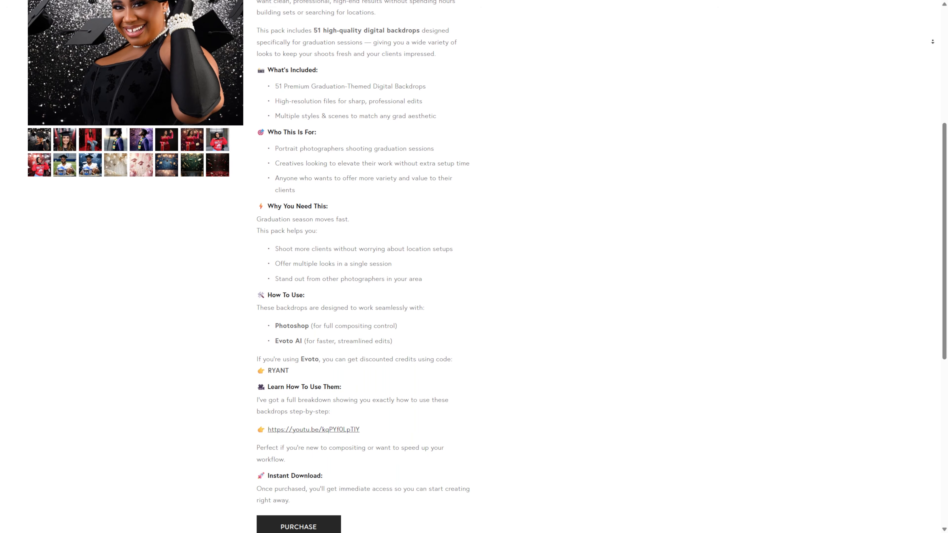
Read the graduation backdrop pack's product page in the browser, and look through the imported backdrops in Evoto
middle_click(933, 42)
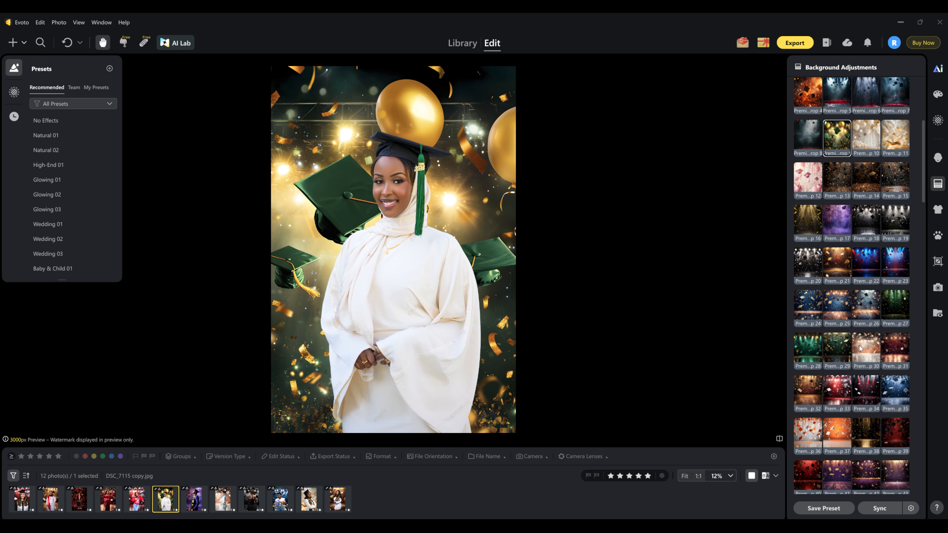
scroll(862, 349, down, 1)
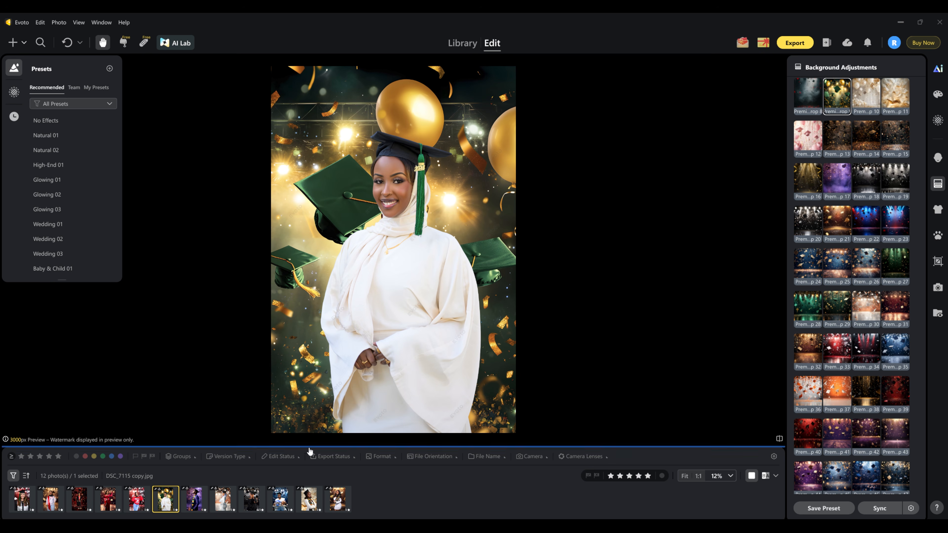
Open DSC_4473 copy.jpg and reset its Backdrop Changer settings to restore the original outdoor background
click(338, 499)
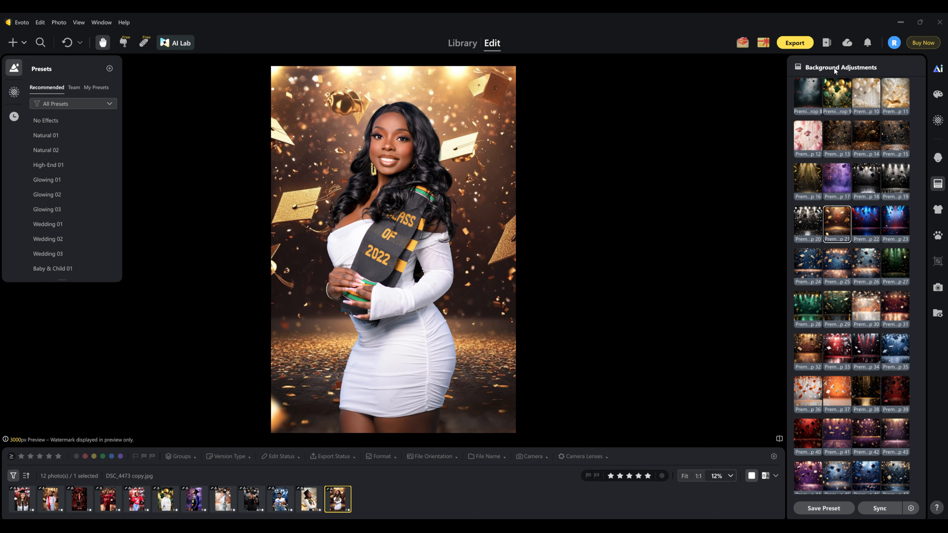
scroll(820, 103, up, 10)
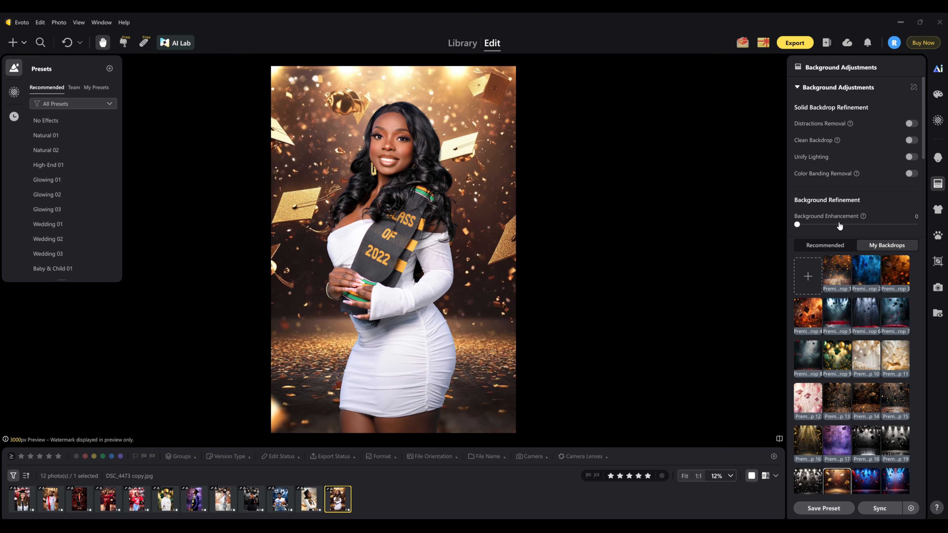
click(938, 157)
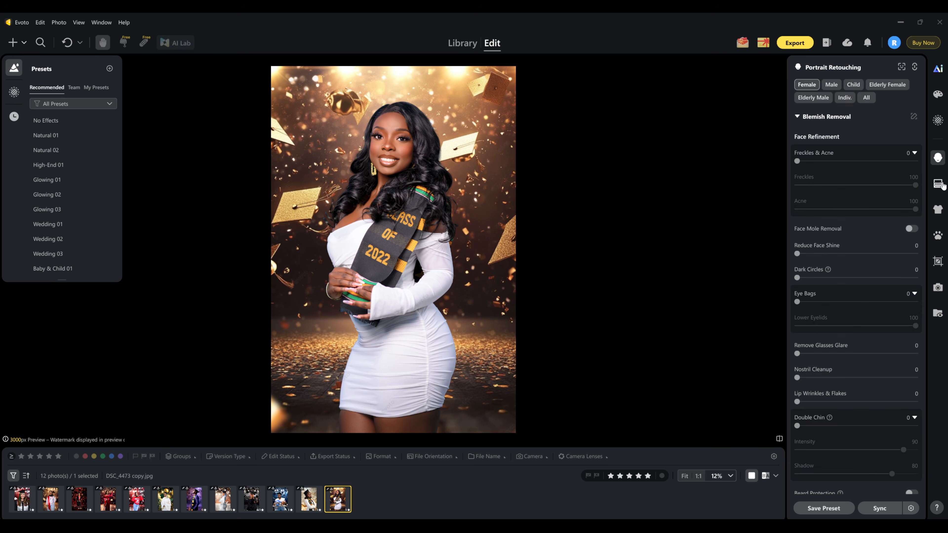
click(938, 184)
click(902, 248)
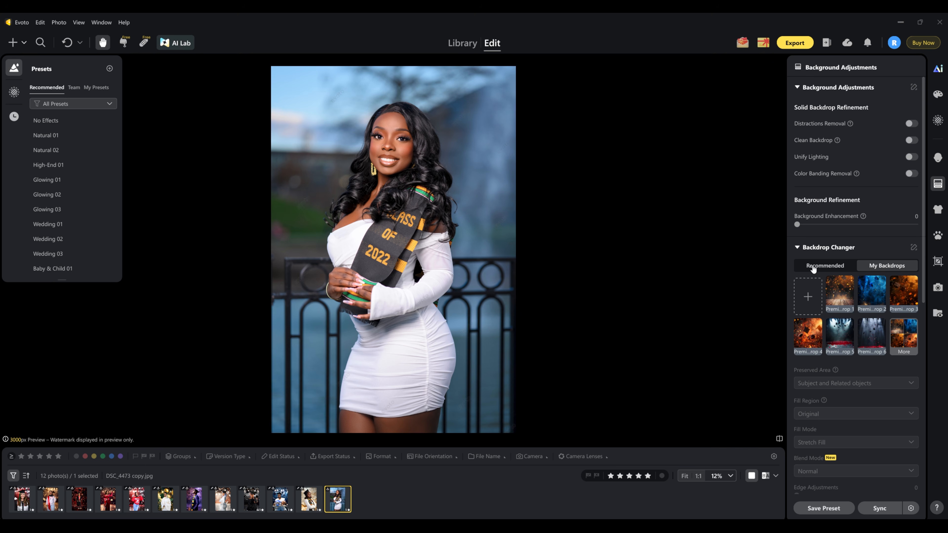
Replace the background of DSC_4473 copy.jpg with the recommended Transparent backdrop
click(804, 248)
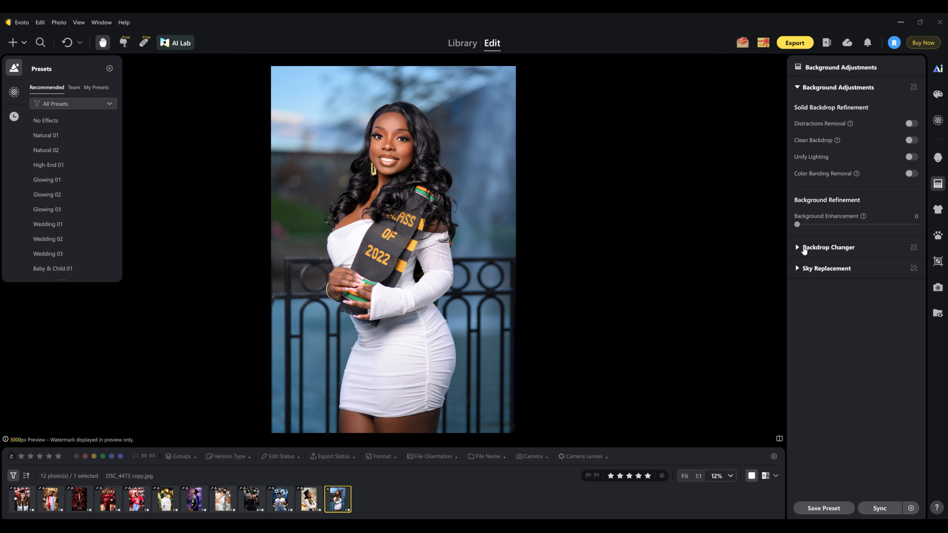
click(805, 251)
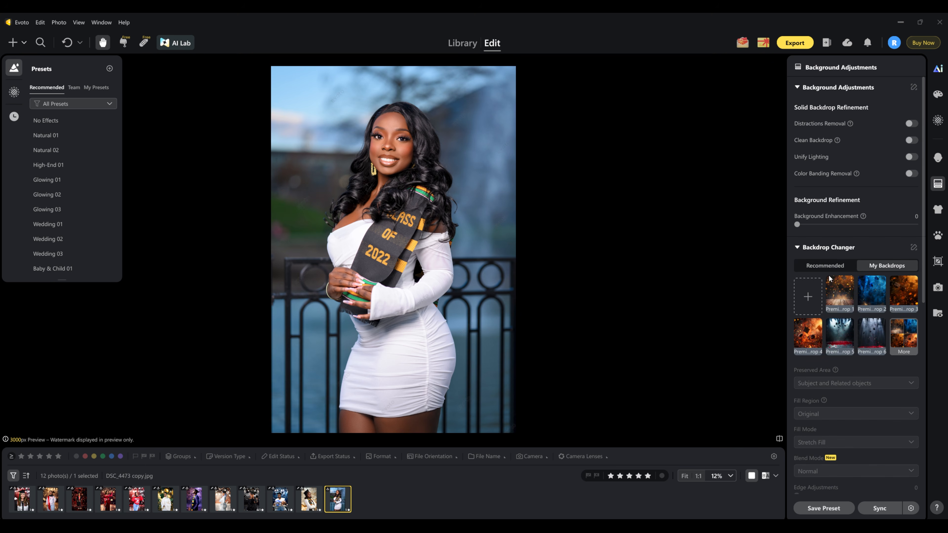
click(830, 267)
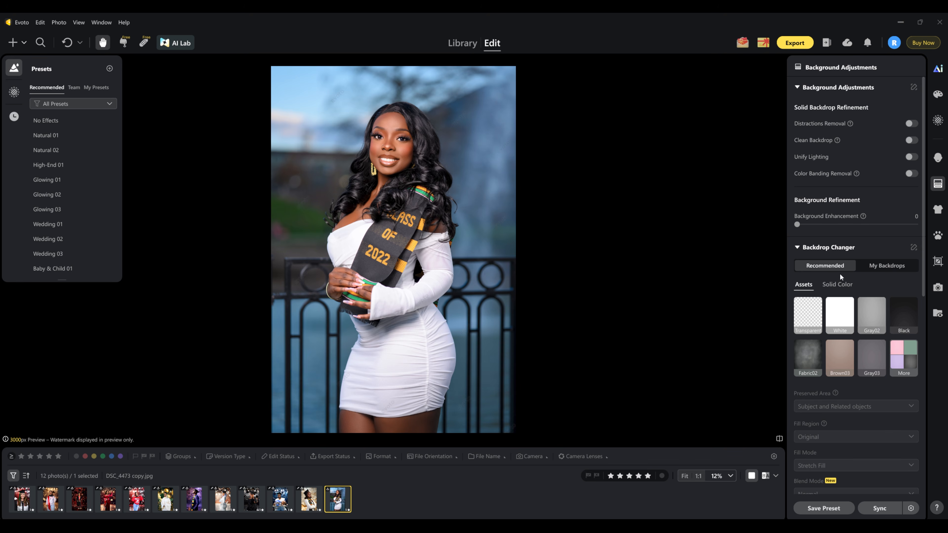
click(807, 322)
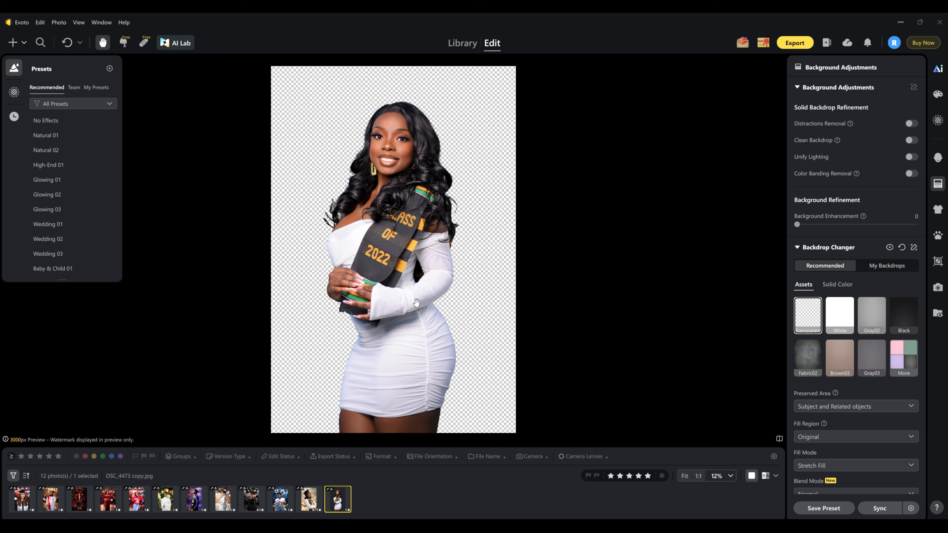
Turn on AI Retain Shadows for the original shadow of the cut-out portrait
scroll(840, 440, down, 5)
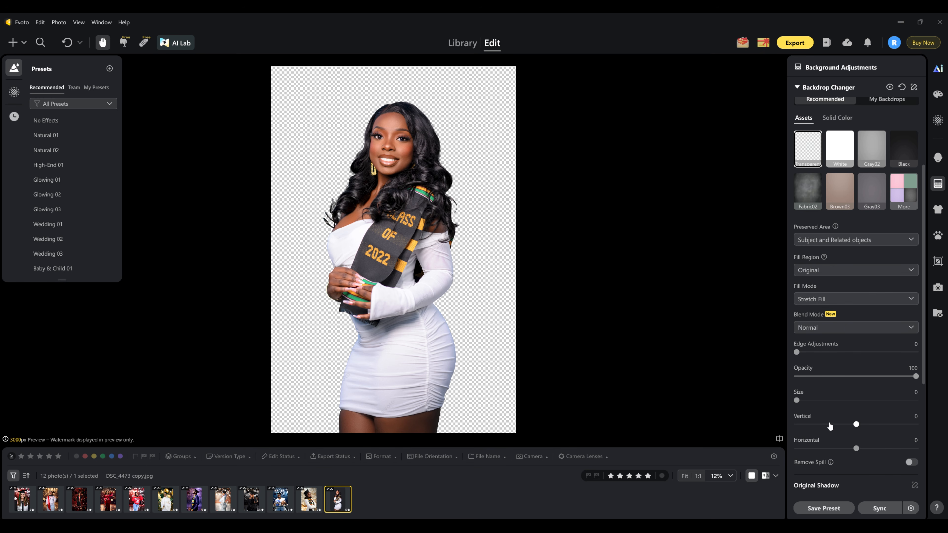
scroll(832, 429, down, 2)
click(911, 418)
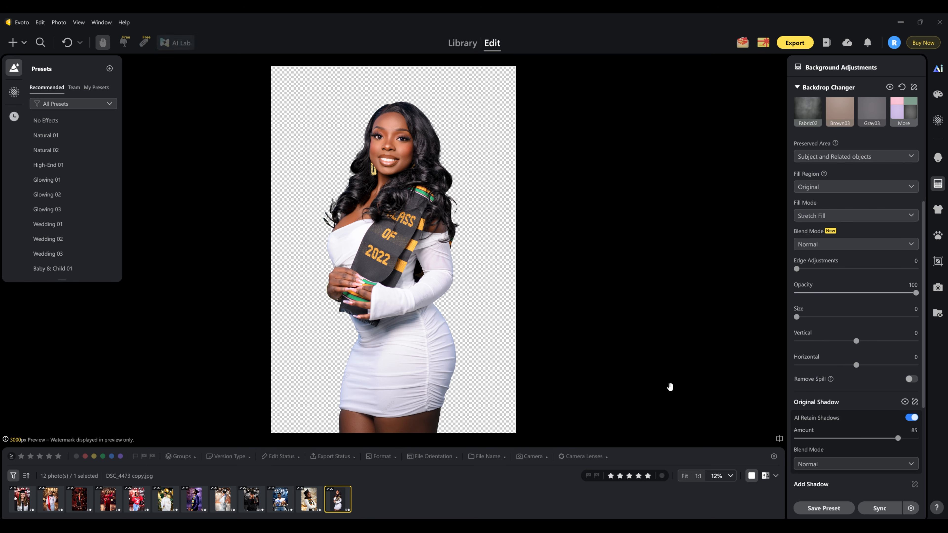